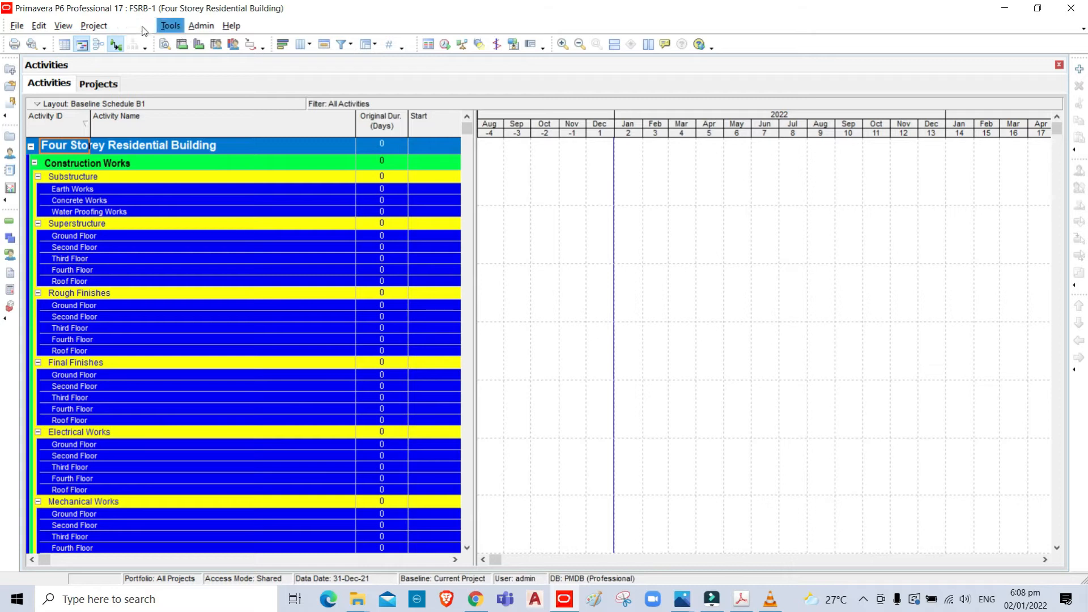
- Open the project-level activity code definitions for editing
{"action": "left_click", "coordinate": [134, 26]}
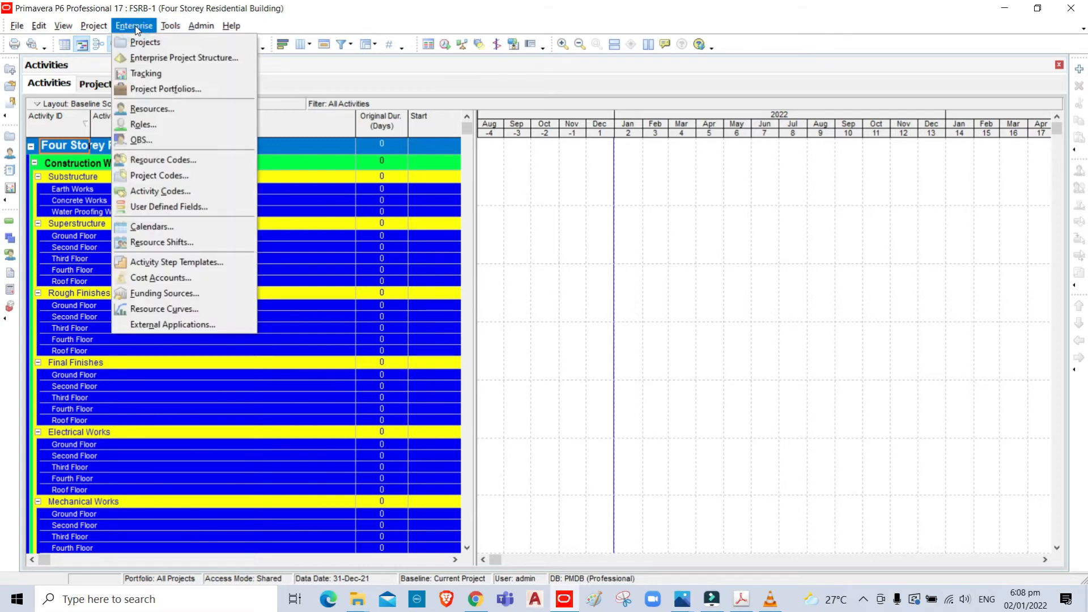
{"action": "left_click", "coordinate": [203, 193]}
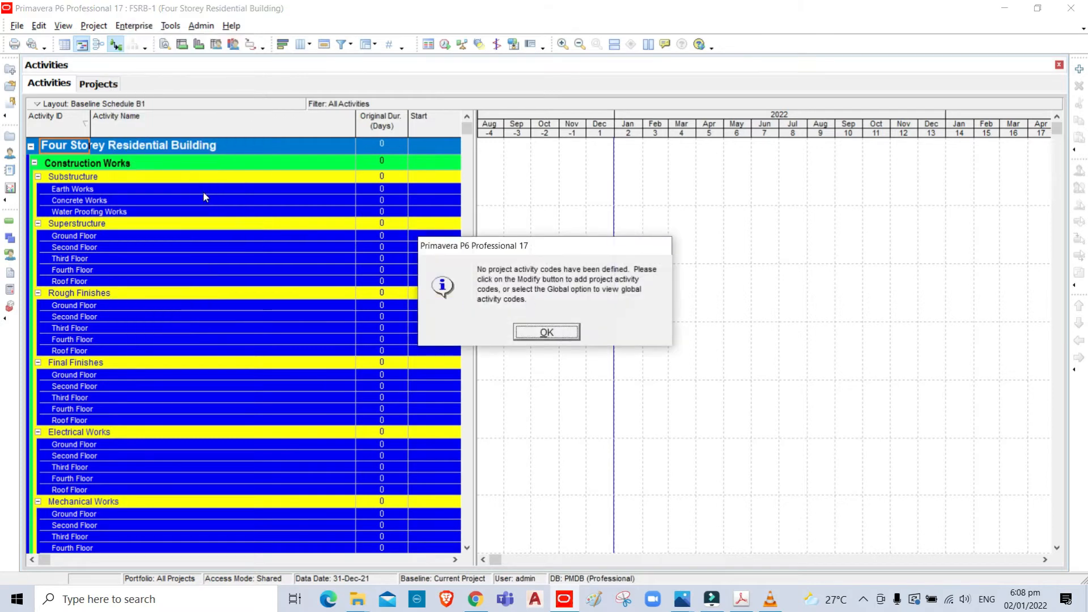
{"action": "left_click", "coordinate": [552, 331]}
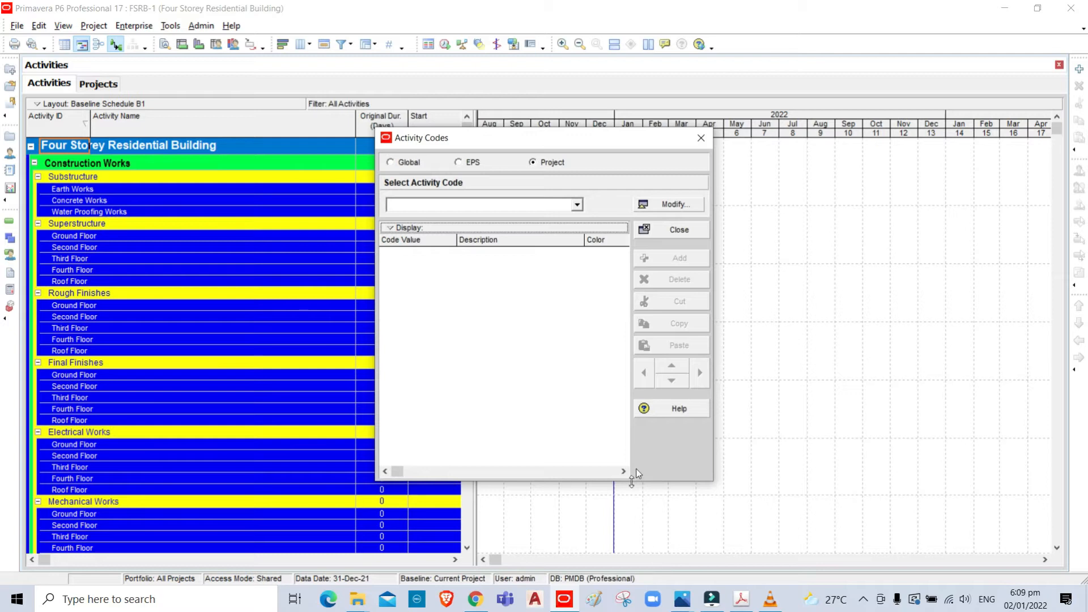
{"action": "left_click", "coordinate": [674, 205]}
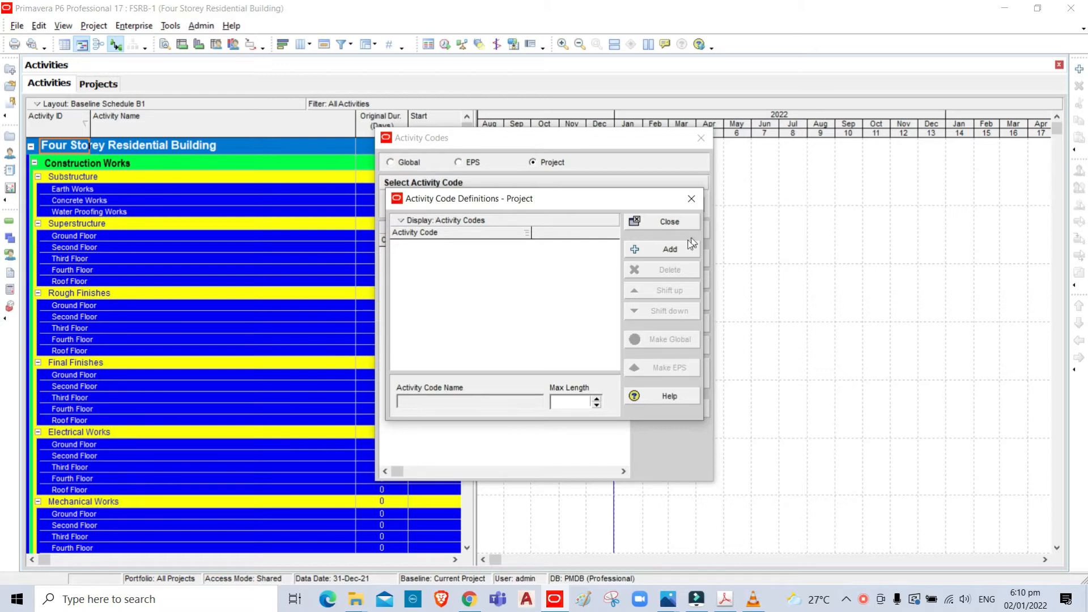
- Add a project activity code named "01-Type of Work"
{"action": "left_click", "coordinate": [670, 250]}
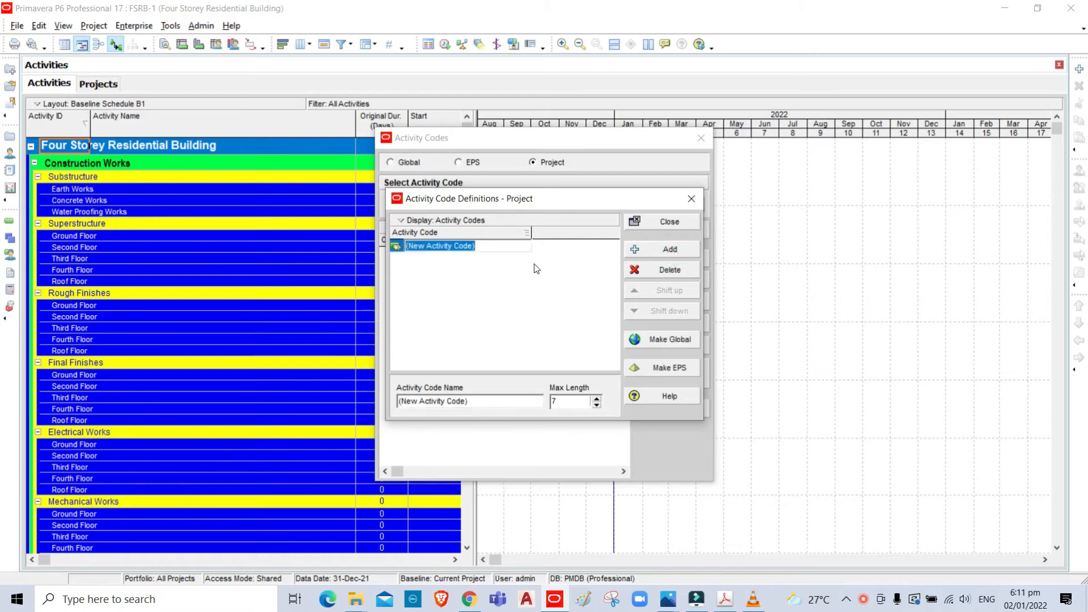
{"action": "type", "text": "T"}
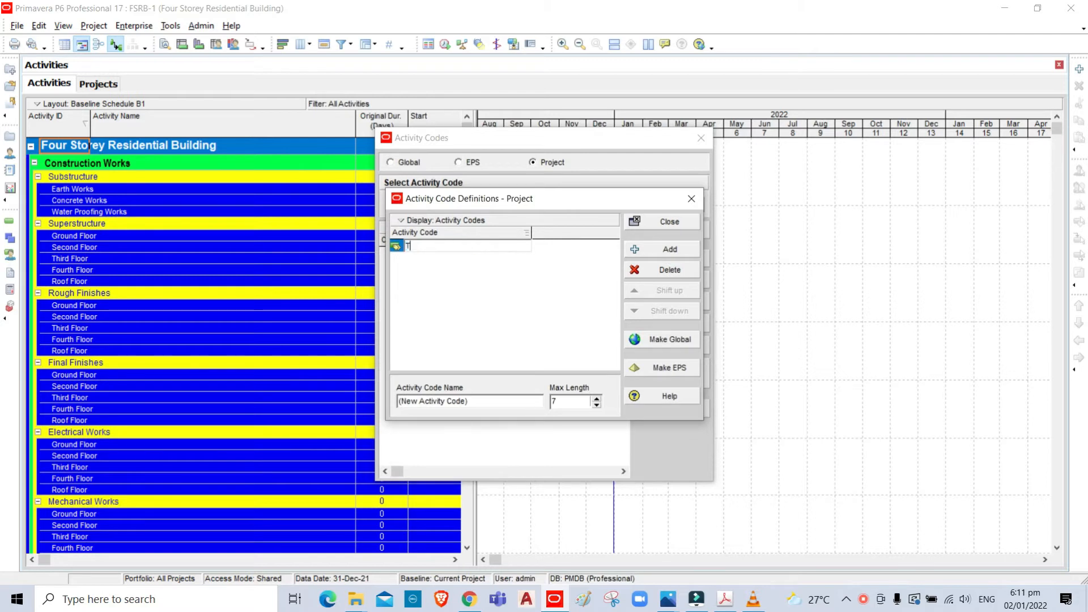
{"action": "type", "text": "ype of Work"}
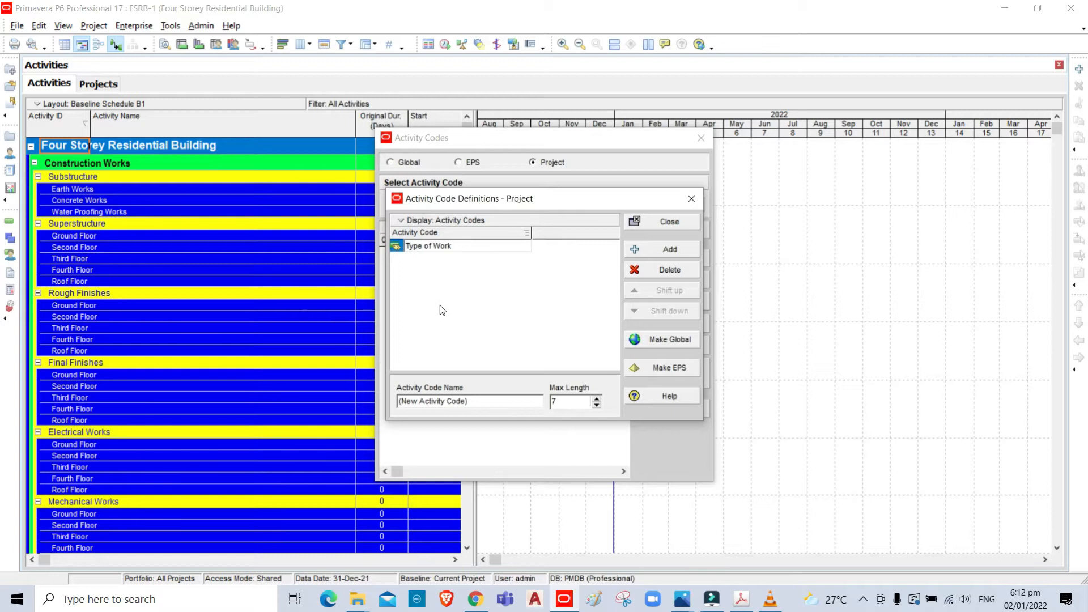
{"action": "type", "text": "01-"}
- Add a second project activity code named "02-Division of Work"
{"action": "left_click", "coordinate": [670, 250]}
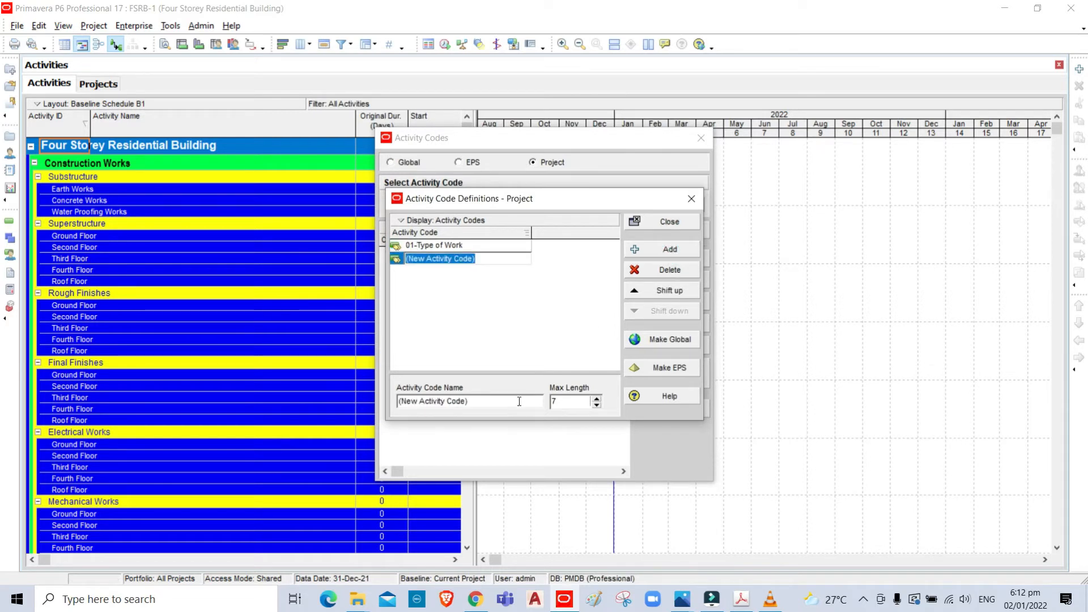
{"action": "type", "text": "0"}
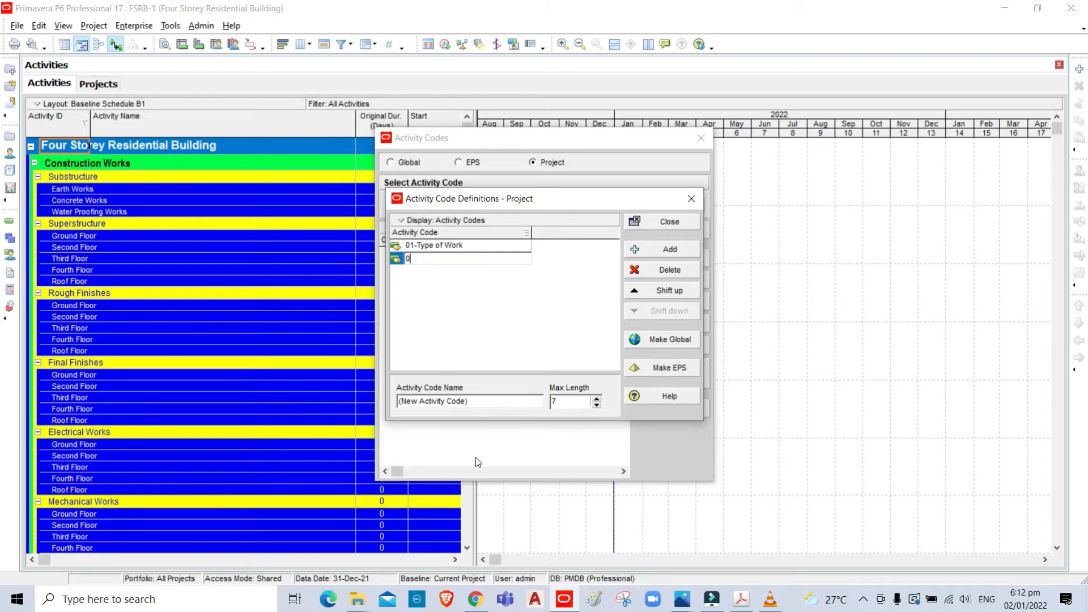
{"action": "type", "text": "2-"}
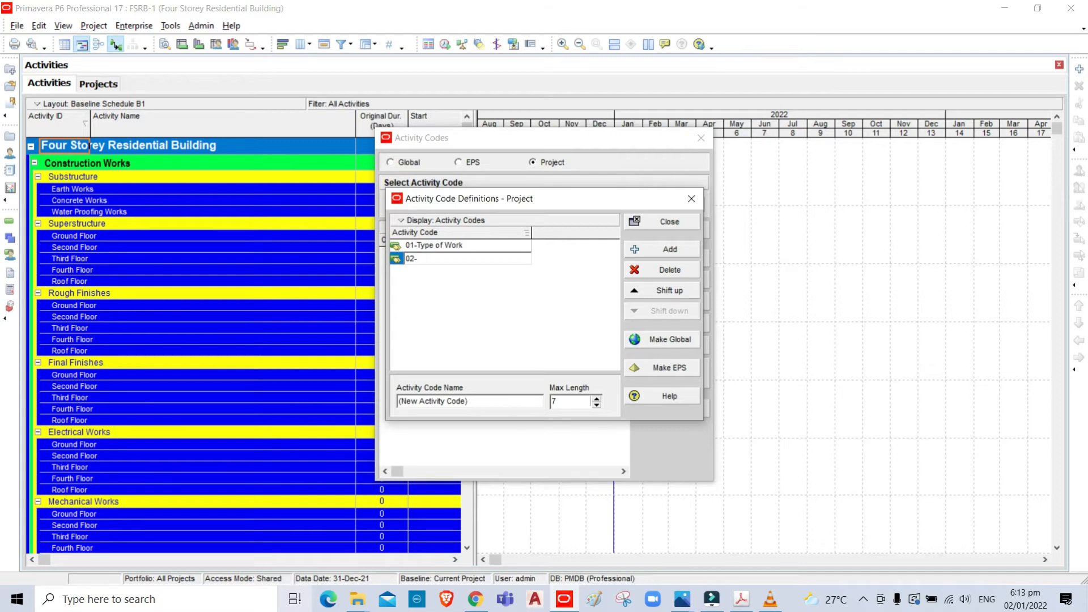
{"action": "type", "text": "Division of Work"}
- Add a third project activity code named "03-Sub-Division of Work"
{"action": "left_click", "coordinate": [667, 251]}
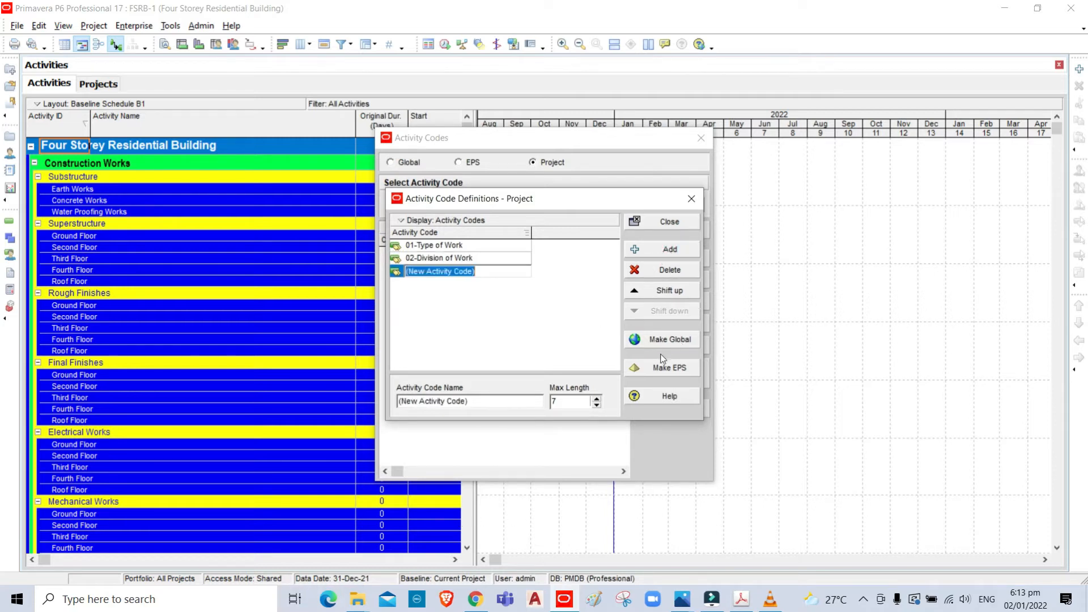
{"action": "type", "text": "03-"}
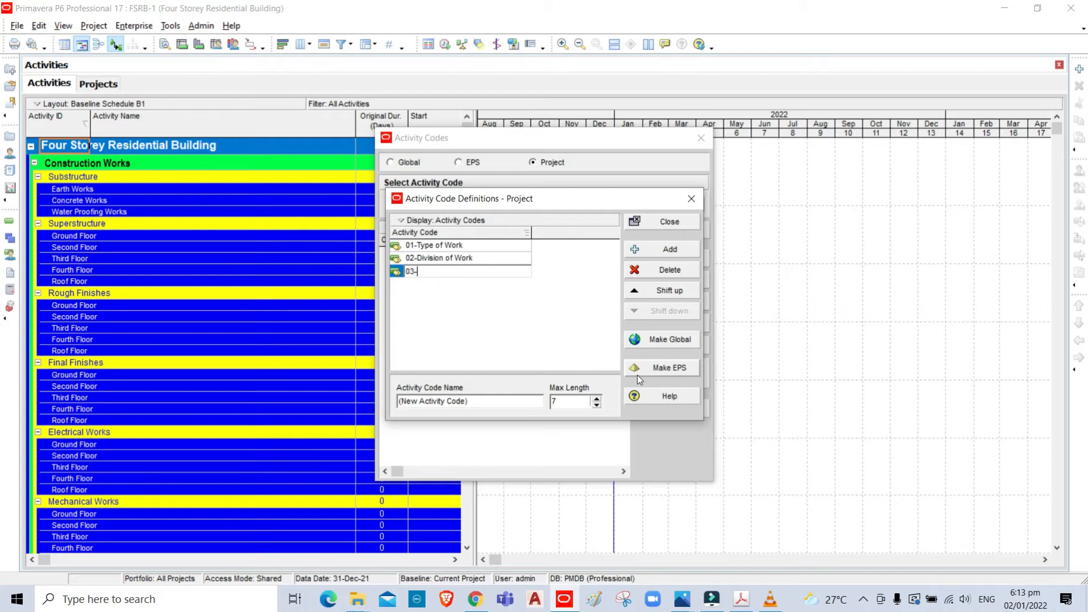
{"action": "type", "text": "Sub-Division of Work"}
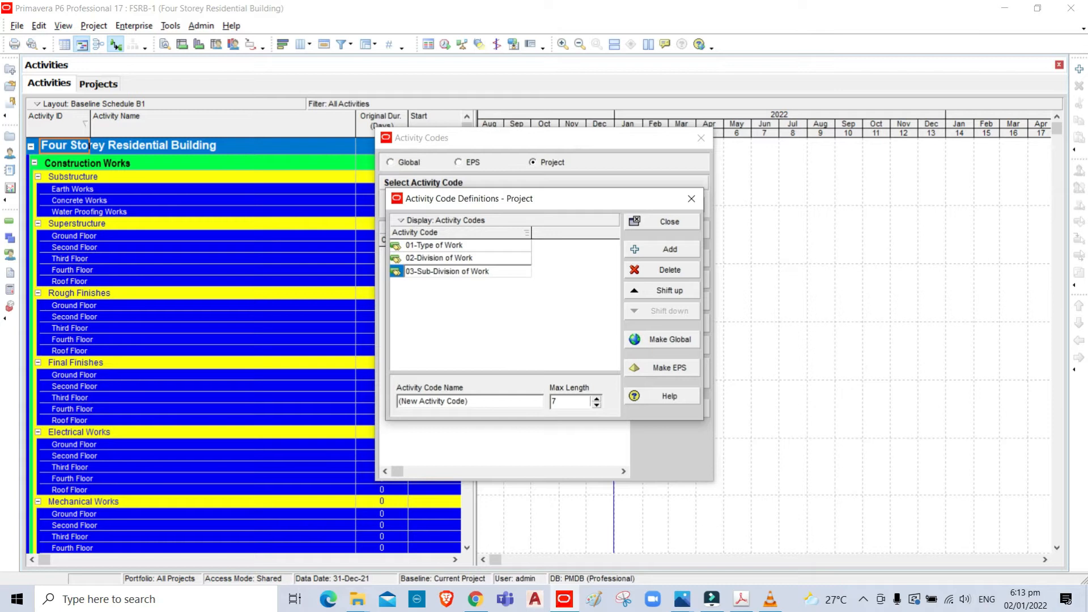
{"action": "key", "text": "Return"}
- Add a fourth project activity code named "04-Floor"
{"action": "left_click", "coordinate": [665, 251]}
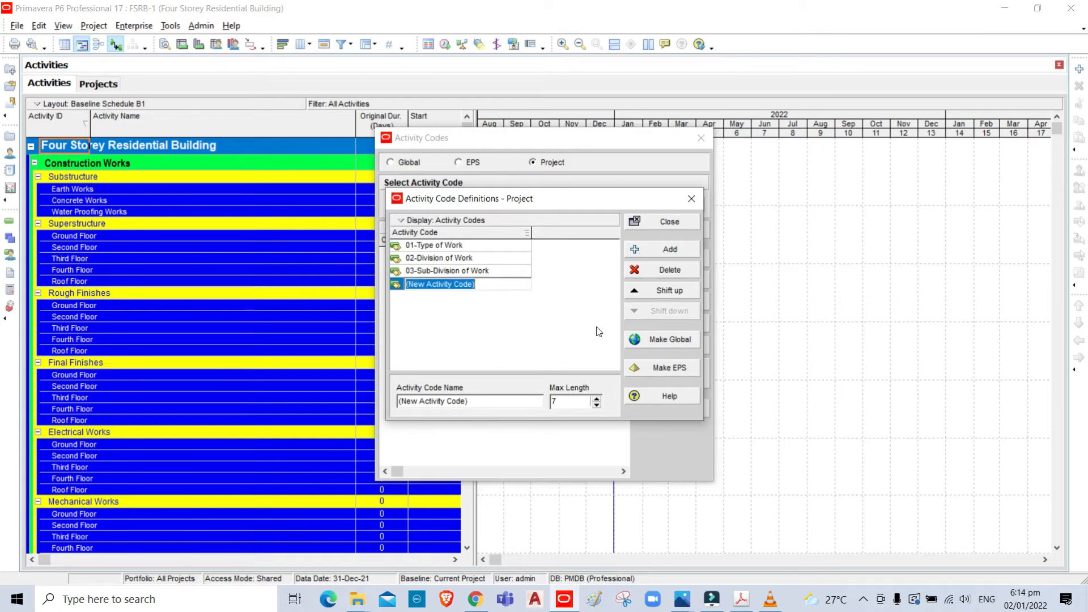
{"action": "type", "text": "04"}
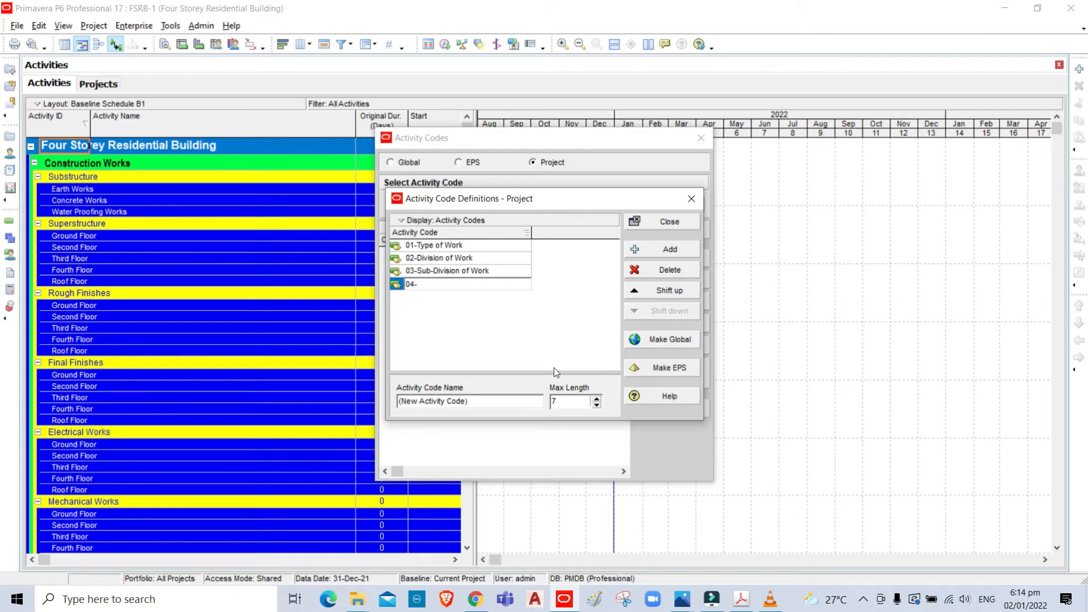
{"action": "type", "text": "-Floor"}
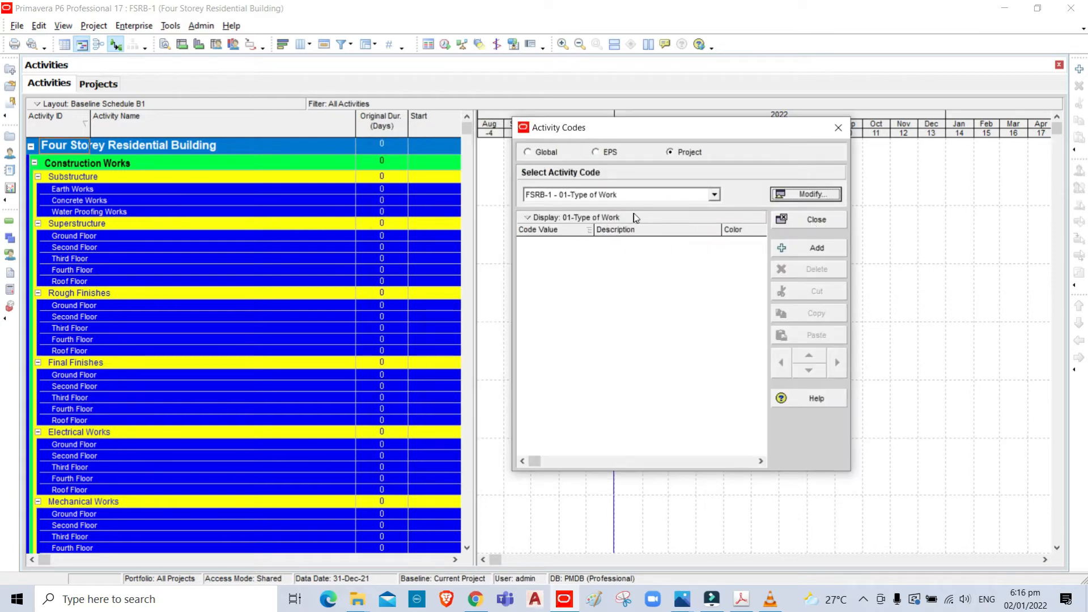
- Add a code value with the description "Contuction Works" to the 01-Type of Work activity code
{"action": "left_click", "coordinate": [816, 249]}
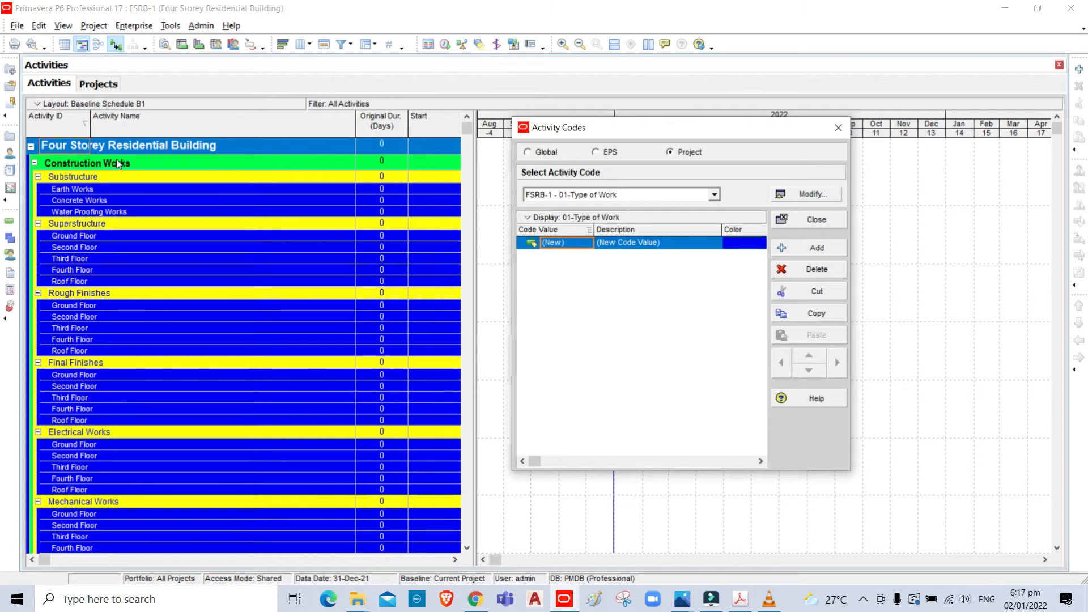
{"action": "type", "text": "Contuction Works"}
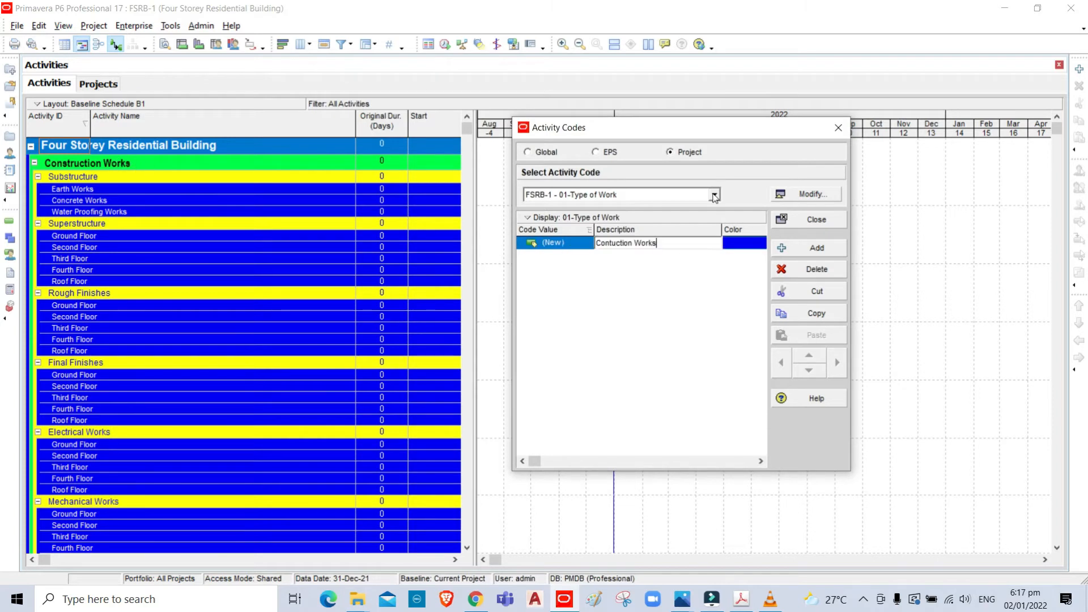
{"action": "left_click", "coordinate": [715, 195]}
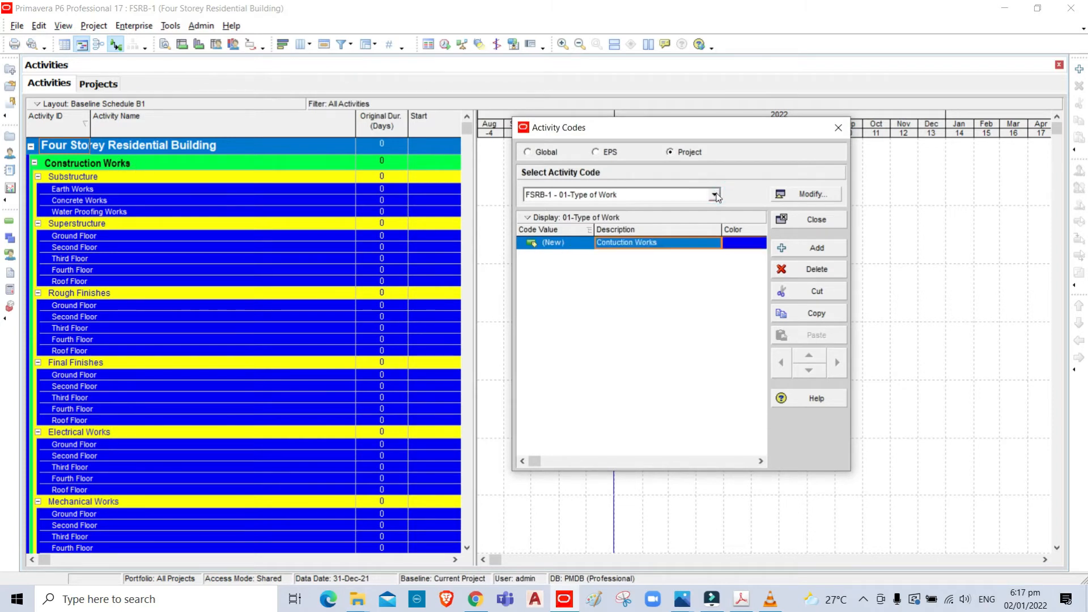
- Switch to the 02-Division of Work activity code and add a code value described as "Substructure"
{"action": "left_click", "coordinate": [717, 196]}
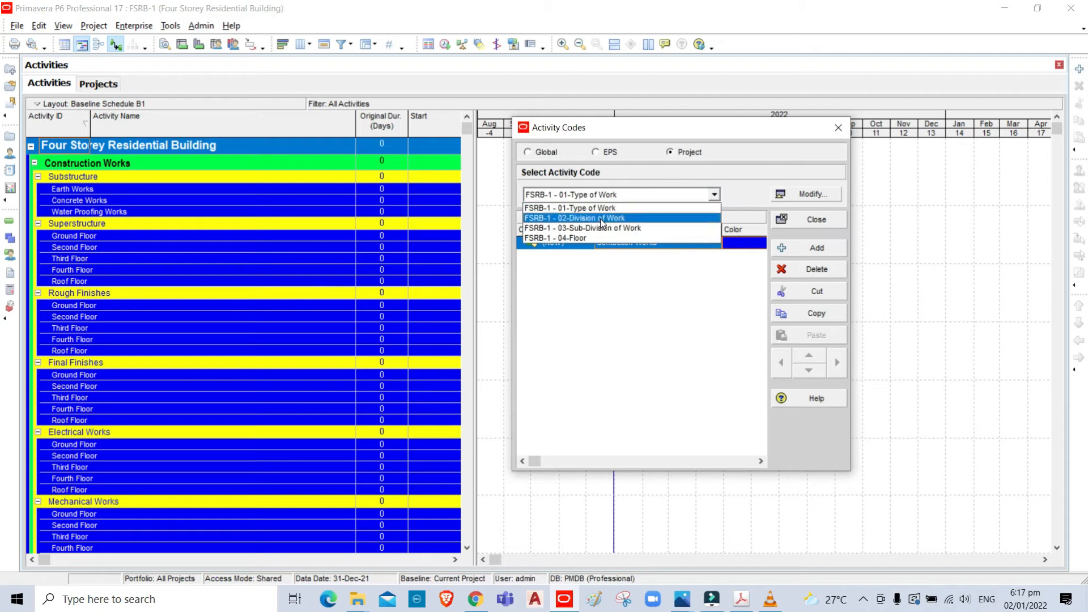
{"action": "left_click", "coordinate": [601, 220]}
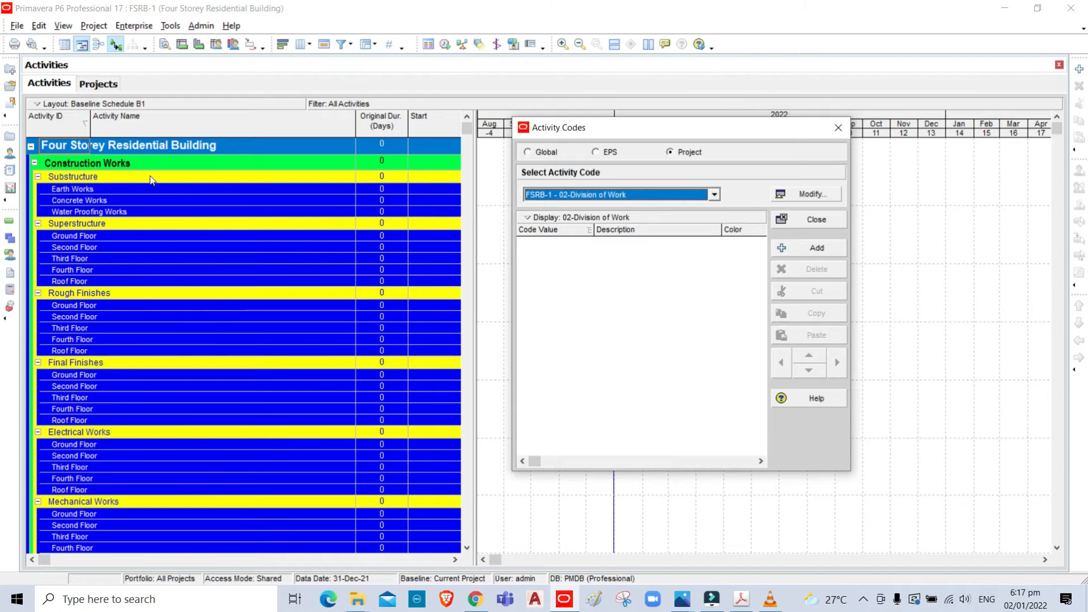
{"action": "left_click", "coordinate": [812, 251]}
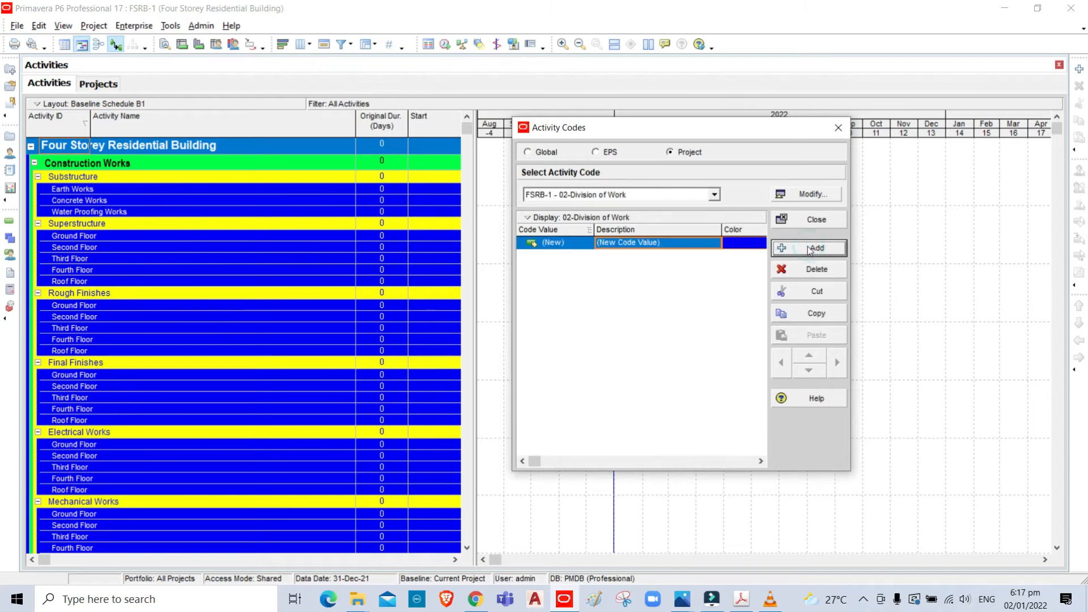
{"action": "left_click", "coordinate": [670, 245]}
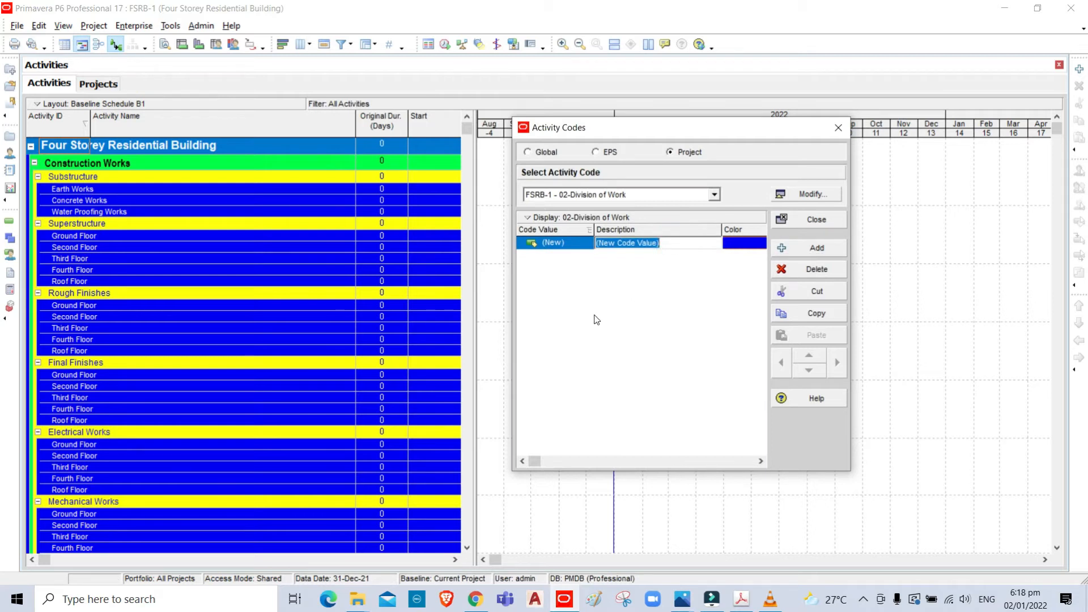
{"action": "type", "text": "Su"}
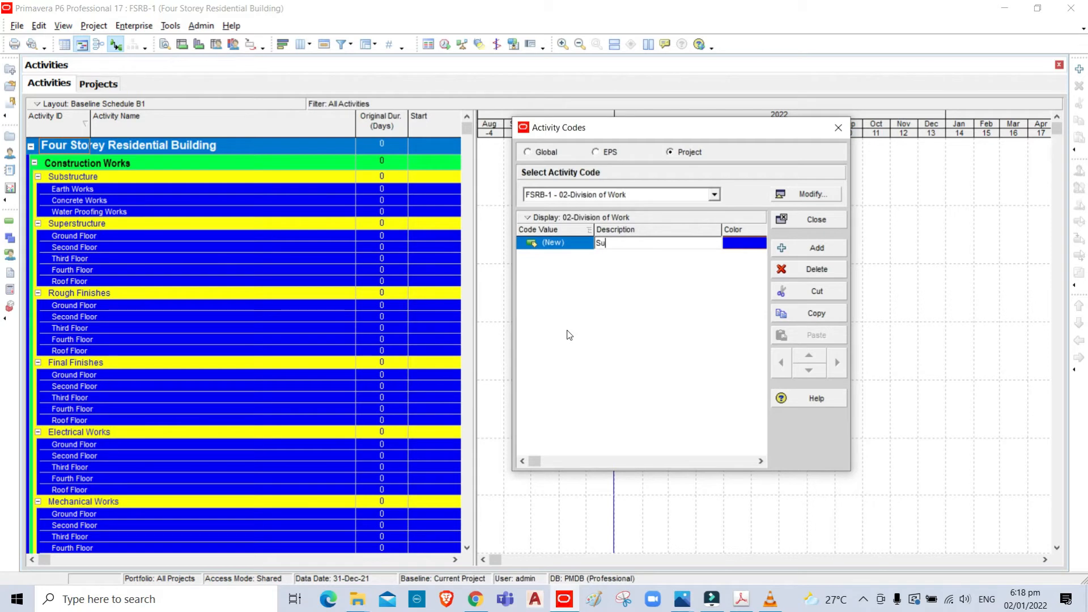
{"action": "type", "text": "bstr"}
{"action": "type", "text": "ucti"}
{"action": "type", "text": "re"}
{"action": "key", "text": "Return"}
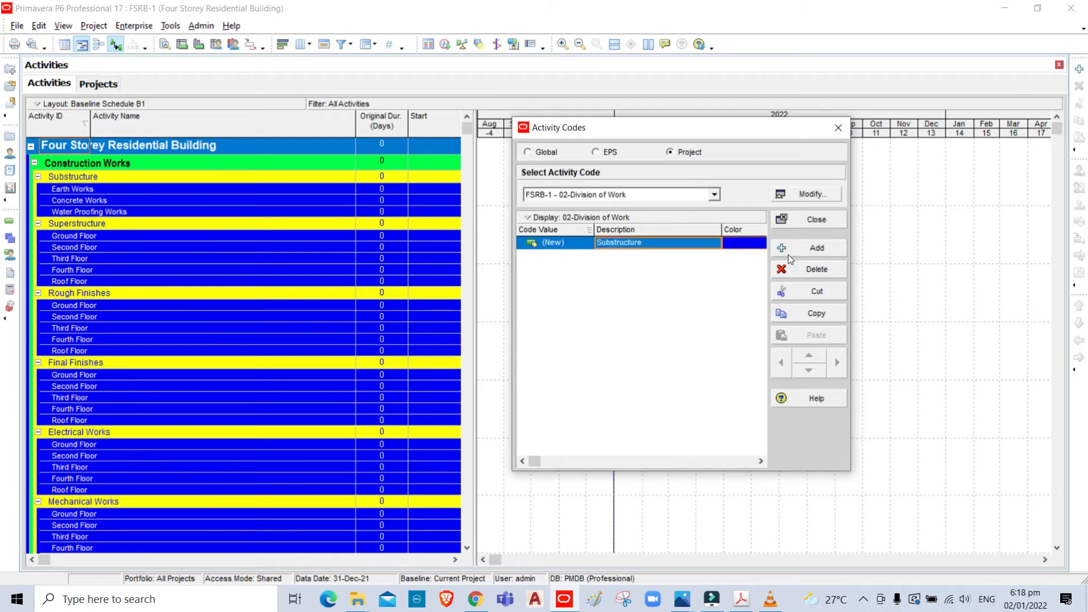
- Add a code value with the description "Superstructure" to 02-Division of Work
{"action": "left_click", "coordinate": [819, 250]}
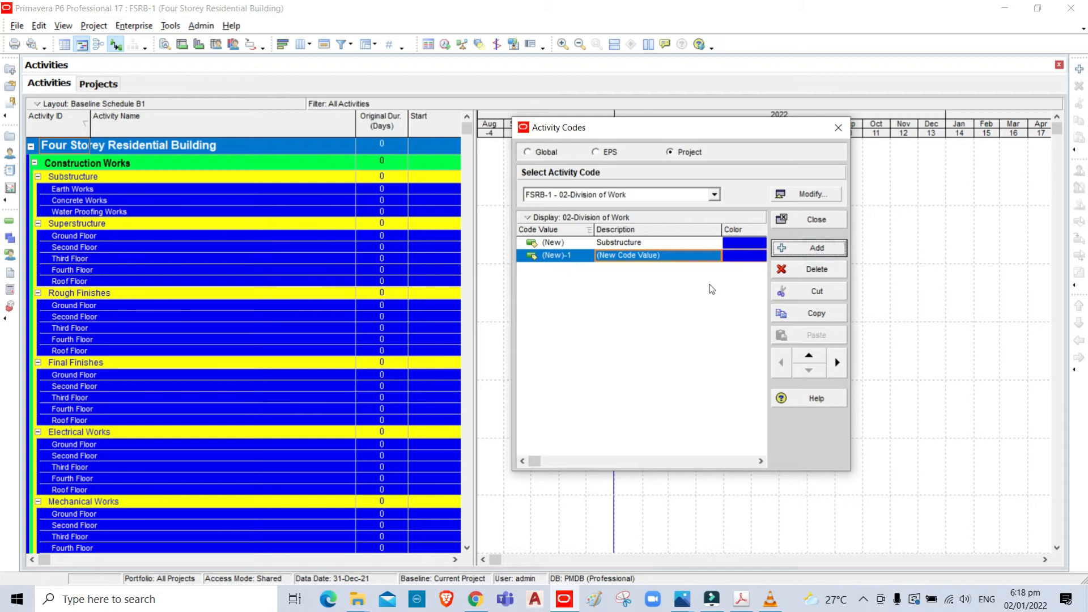
{"action": "left_click", "coordinate": [620, 261]}
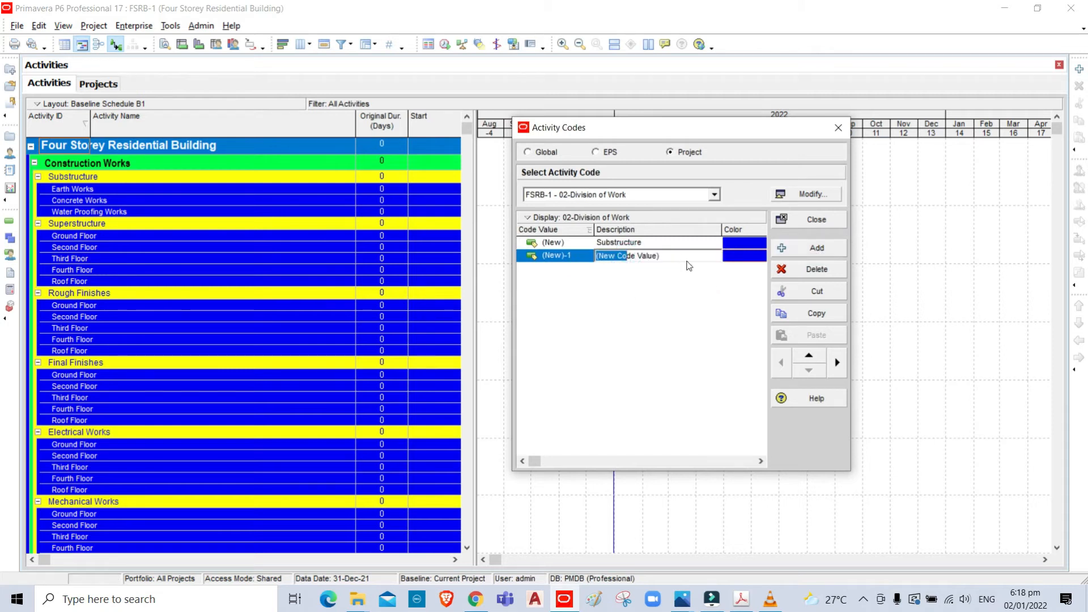
{"action": "type", "text": "Superstructure"}
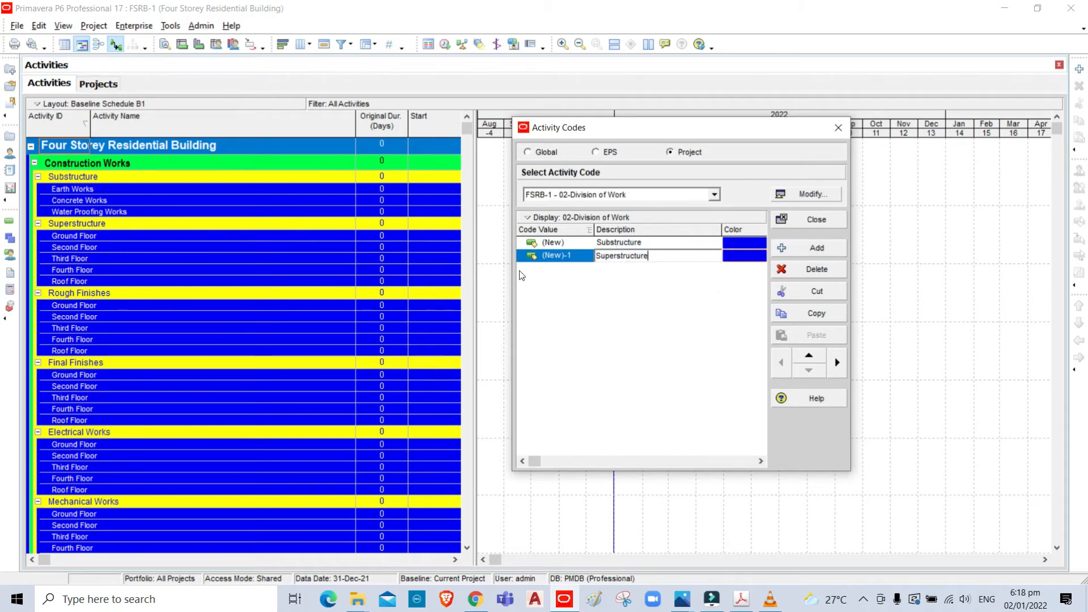
- Add a code value with the description "Rough Finishes" to 02-Division of Work
{"action": "left_click", "coordinate": [815, 252]}
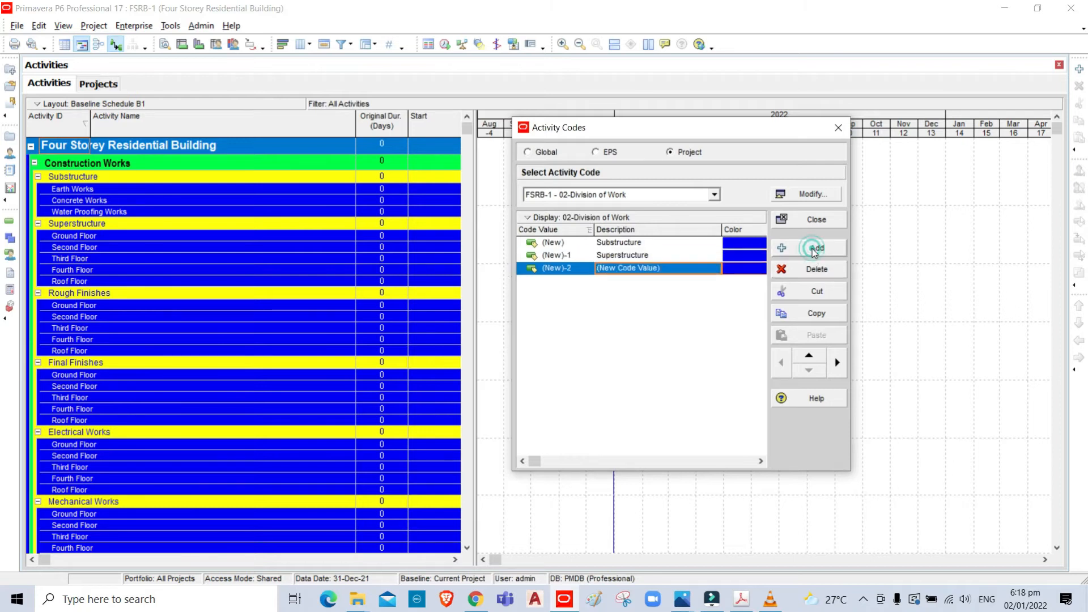
{"action": "left_click", "coordinate": [668, 268]}
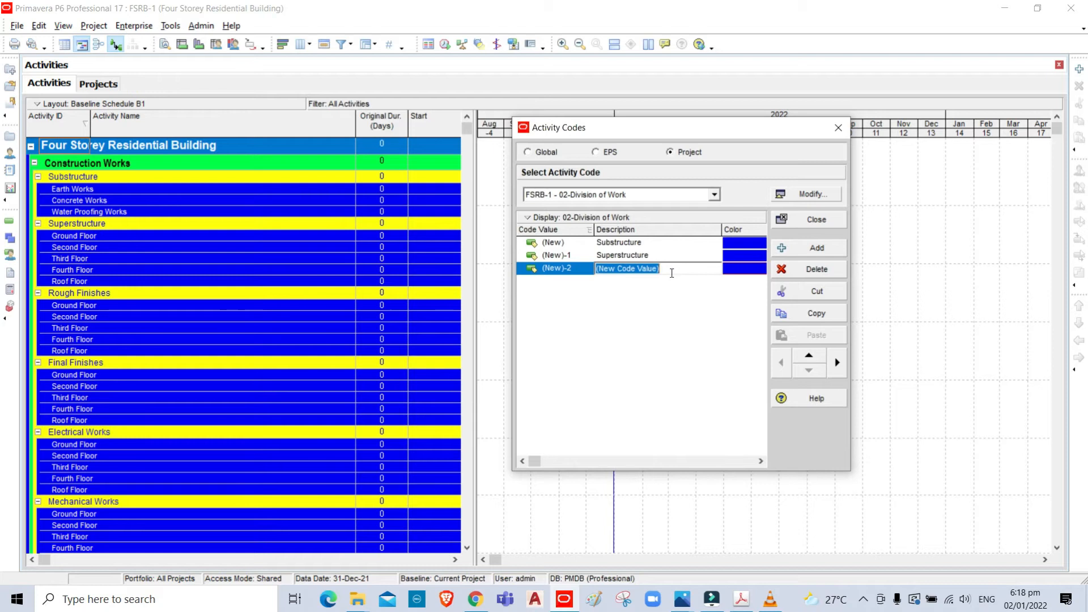
{"action": "type", "text": "Rough Finishes"}
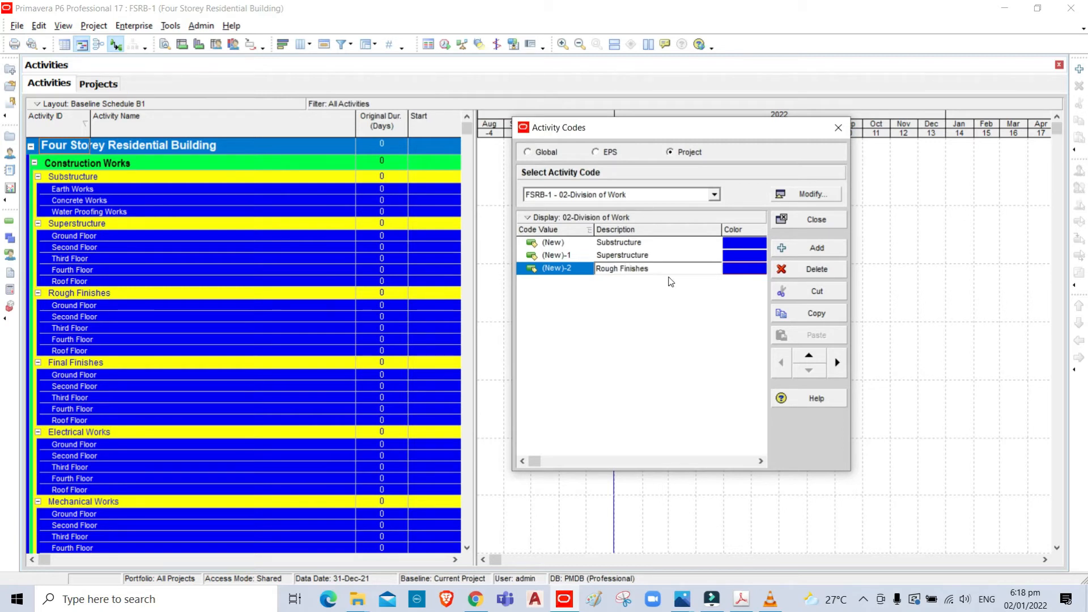
- Add a code value with the description "Final Finishes" to 02-Division of Work
{"action": "left_click", "coordinate": [825, 250]}
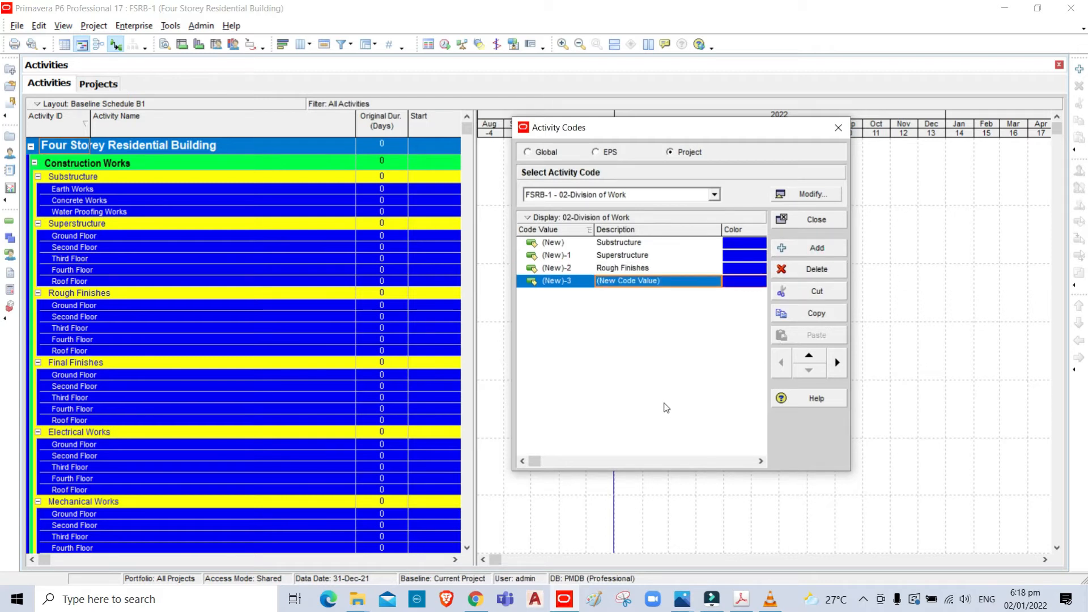
{"action": "type", "text": "Final Finishes"}
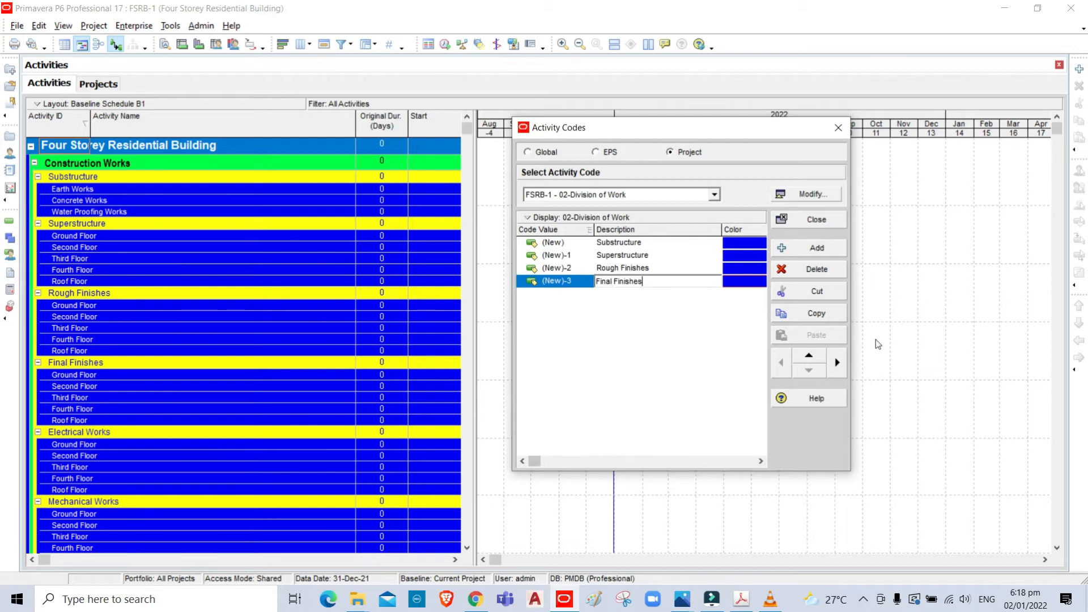
- Add a code value with the description "Electrical Works" to 02-Division of Work
{"action": "left_click", "coordinate": [816, 248]}
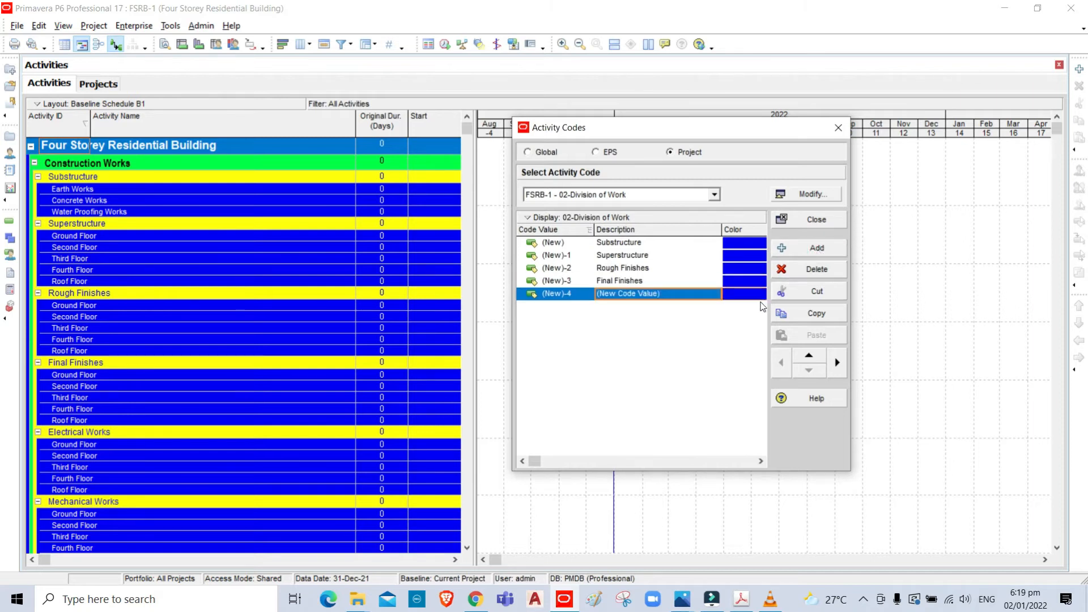
{"action": "type", "text": "Electrical Works"}
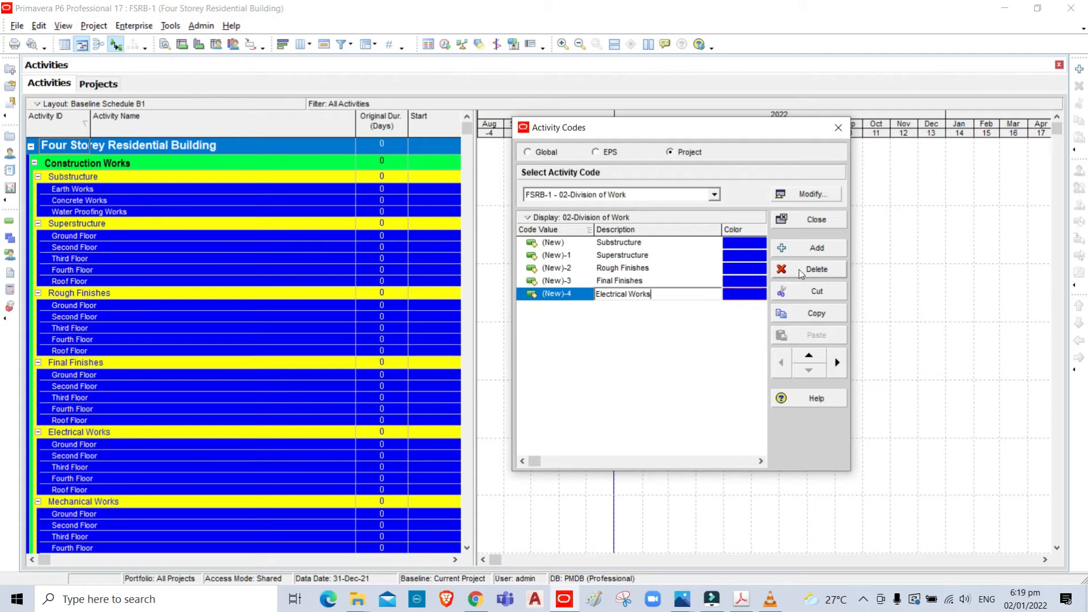
- Add a code value with the description "Mechanical Works" to 02-Division of Work
{"action": "left_click", "coordinate": [817, 252]}
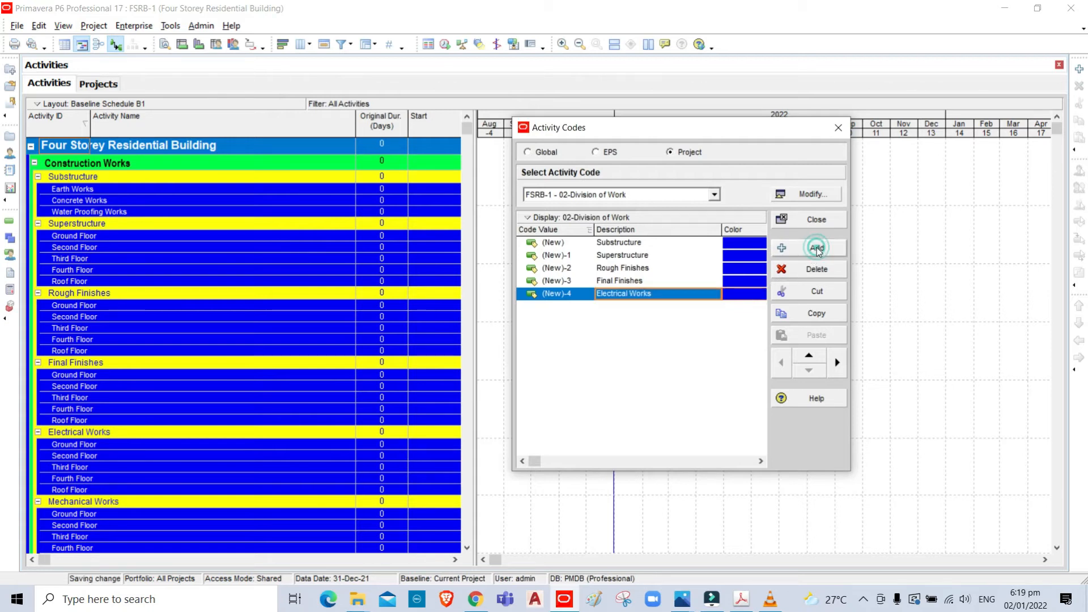
{"action": "type", "text": "Me"}
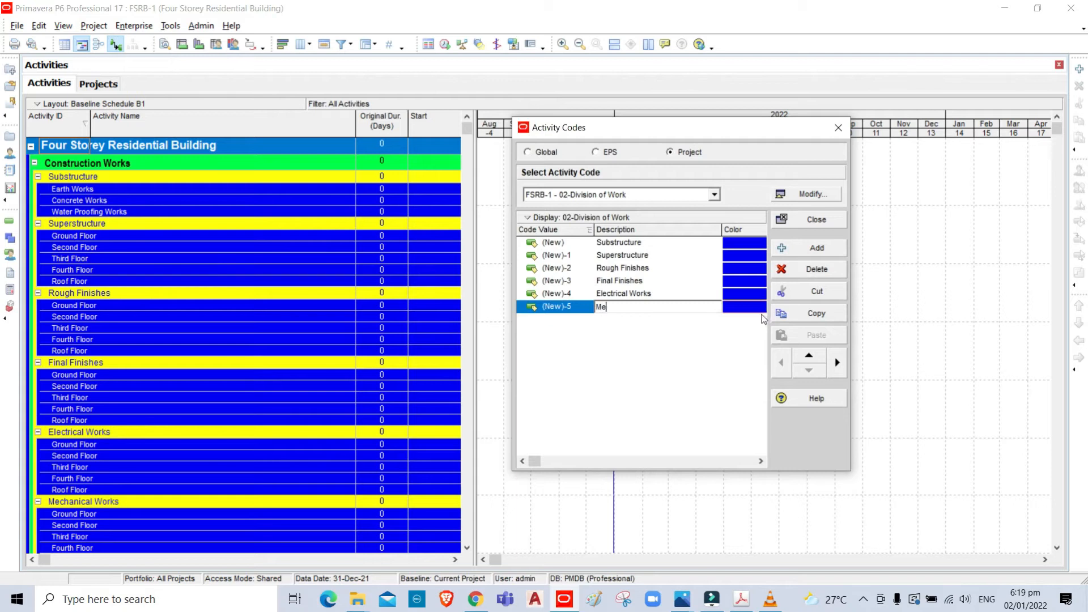
{"action": "type", "text": "chanical Works"}
{"action": "key", "text": "Return"}
- Add a code value to 02-Division of Work, move it to the end of the list, and describe it as "Fire Fighting Works"
{"action": "left_click", "coordinate": [821, 250]}
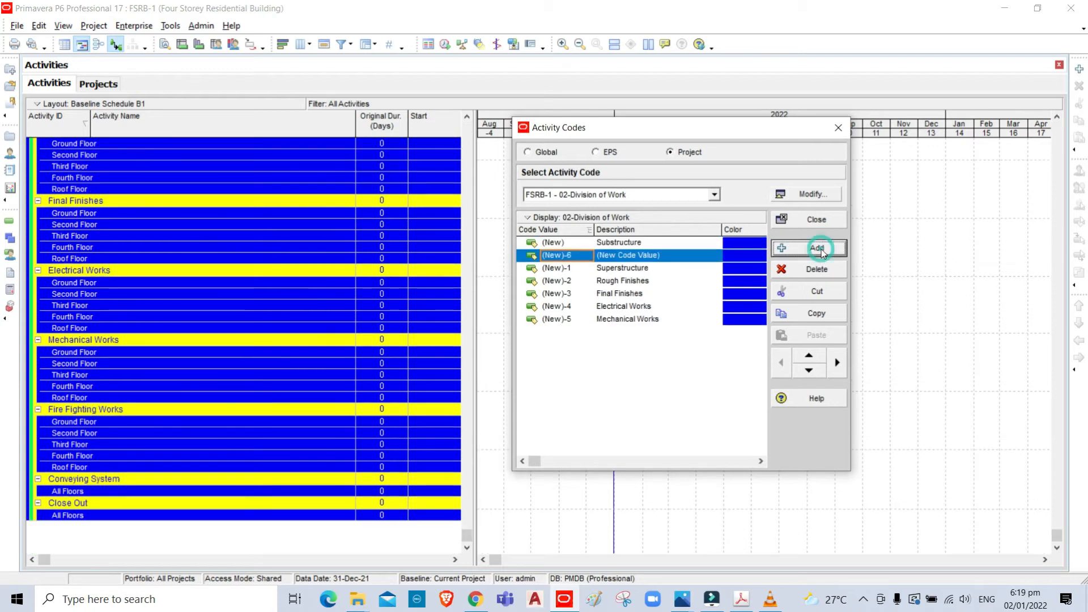
{"action": "left_click", "coordinate": [809, 370]}
{"action": "left_click", "coordinate": [809, 370]}
{"action": "left_click", "coordinate": [809, 371]}
{"action": "left_click", "coordinate": [809, 370]}
{"action": "left_click", "coordinate": [809, 370]}
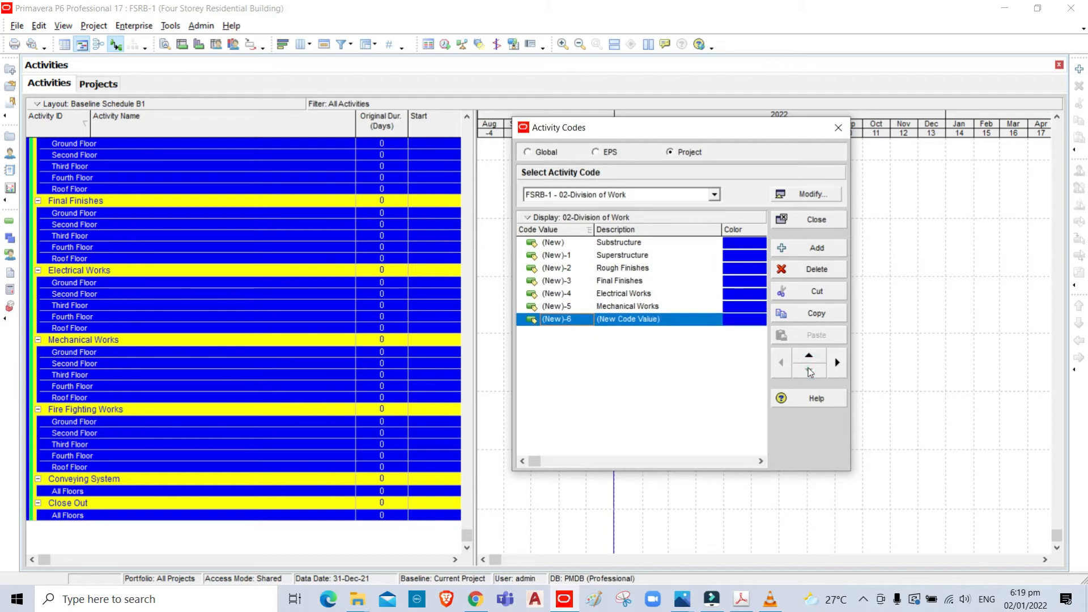
{"action": "left_click", "coordinate": [679, 319]}
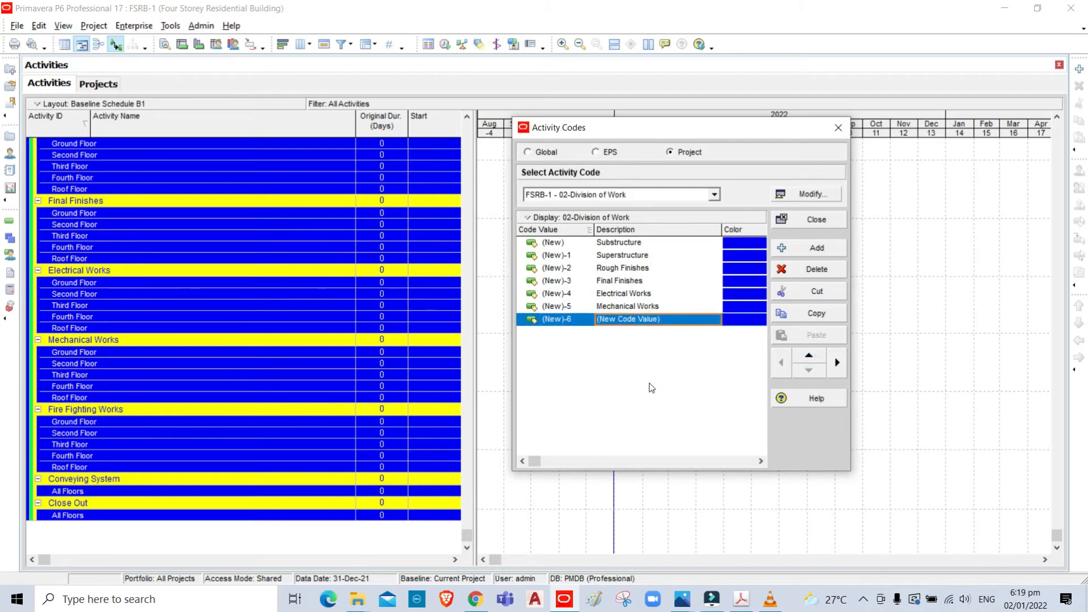
{"action": "type", "text": "Fire Fighting Works"}
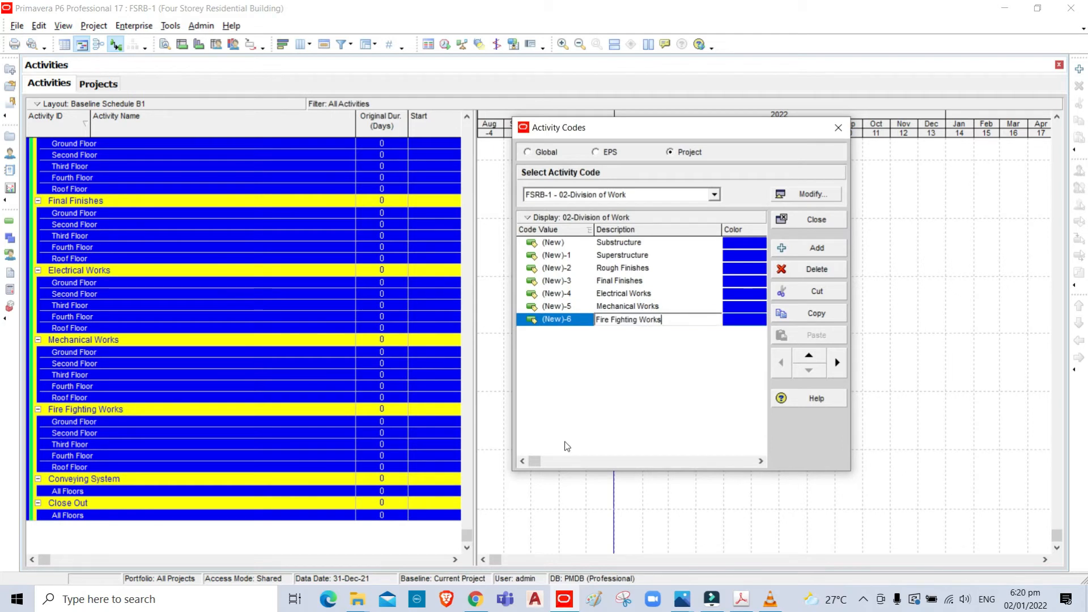
- Add a code value with the description "Conveying System" to 02-Division of Work
{"action": "left_click", "coordinate": [817, 250]}
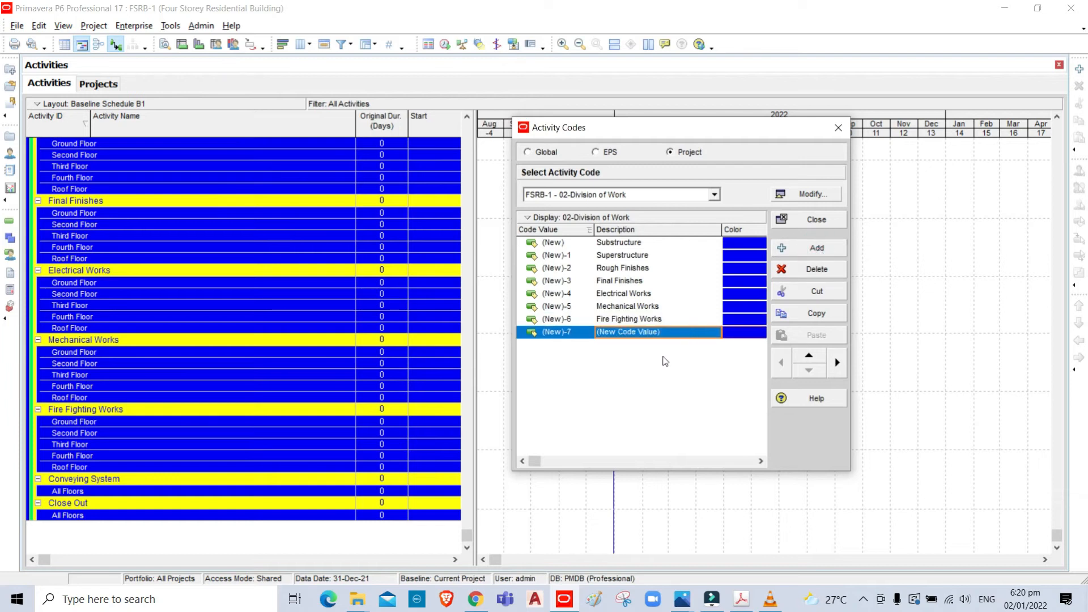
{"action": "type", "text": "Conveying System"}
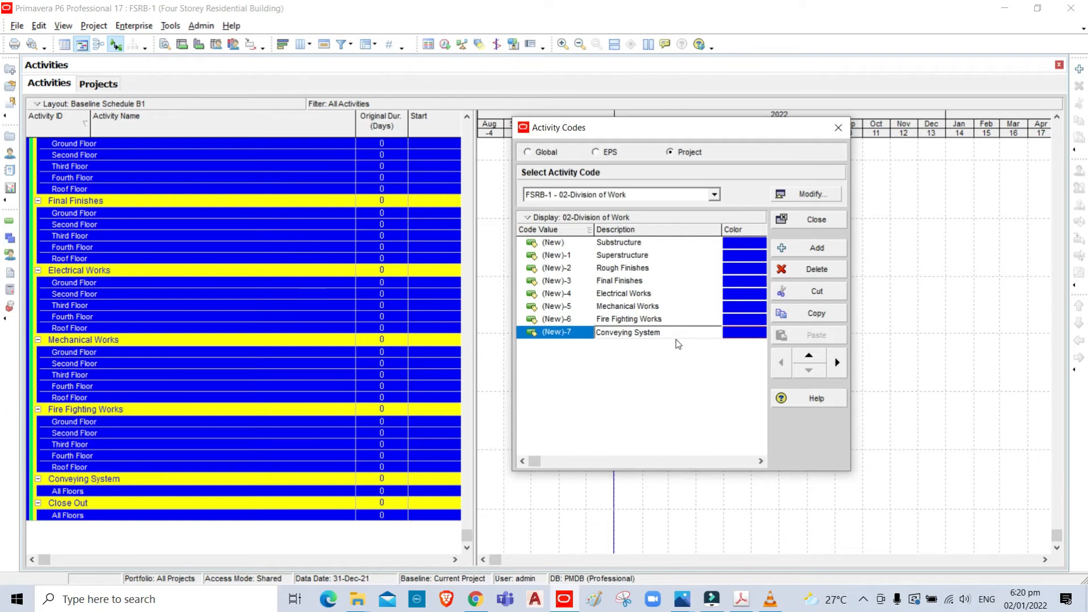
- Add a code value with the description "Close Out" to 02-Division of Work
{"action": "left_click", "coordinate": [817, 248]}
{"action": "type", "text": "Close Out"}
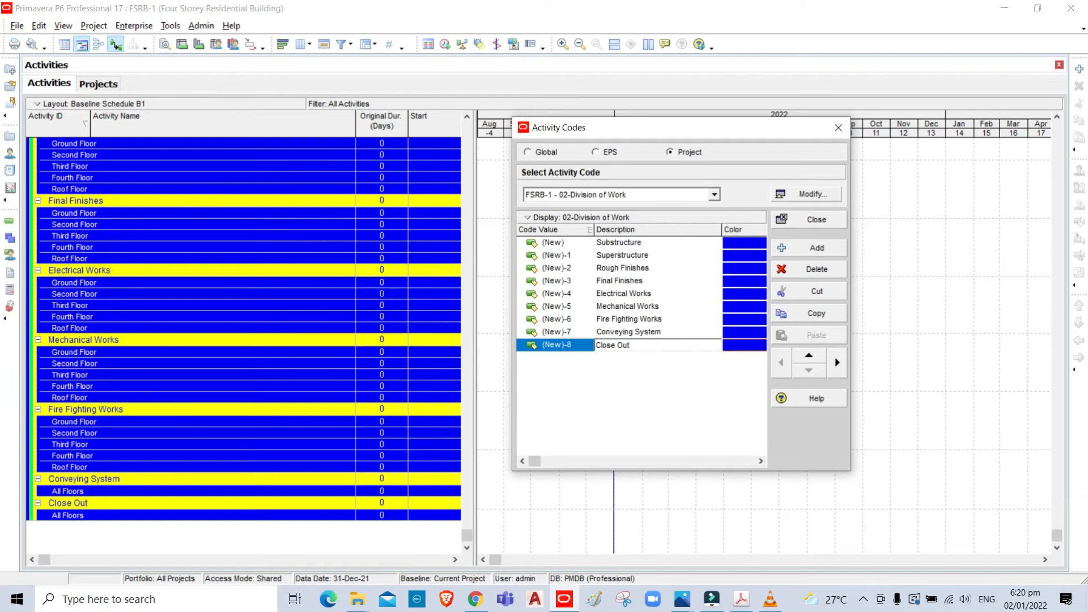
{"action": "key", "text": "Return"}
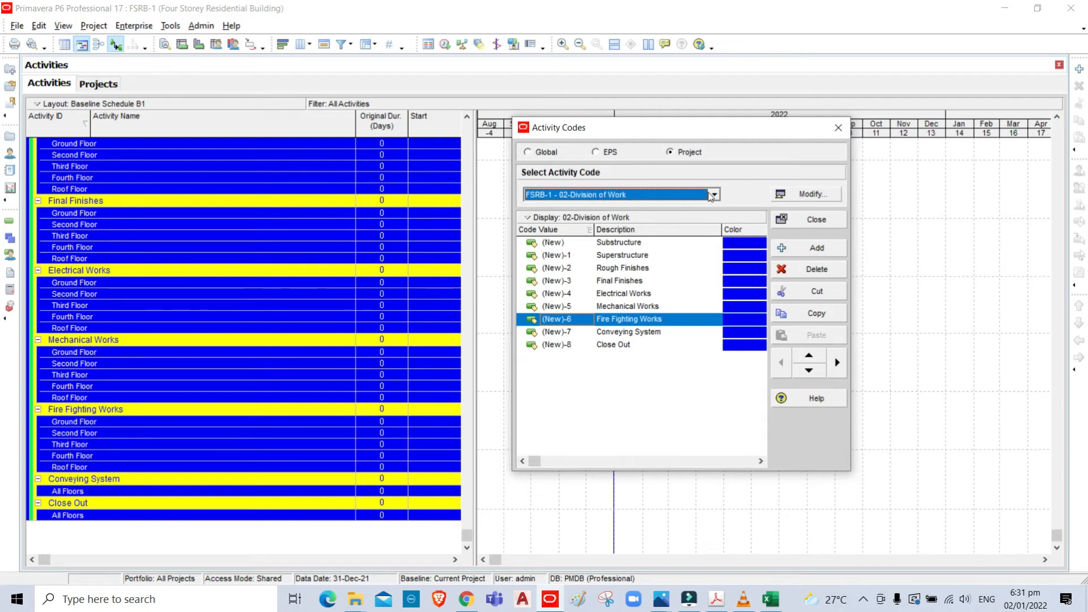
- Select the 03-Sub-Division of Work activity code and switch to the WBS data sheet in Excel
{"action": "left_click", "coordinate": [715, 196]}
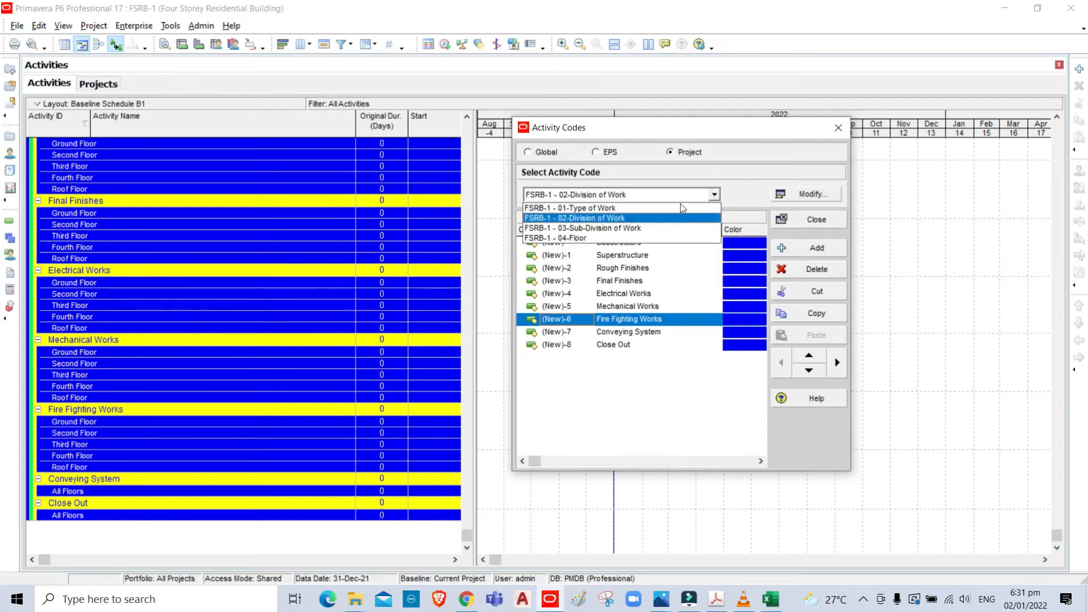
{"action": "left_click", "coordinate": [626, 229]}
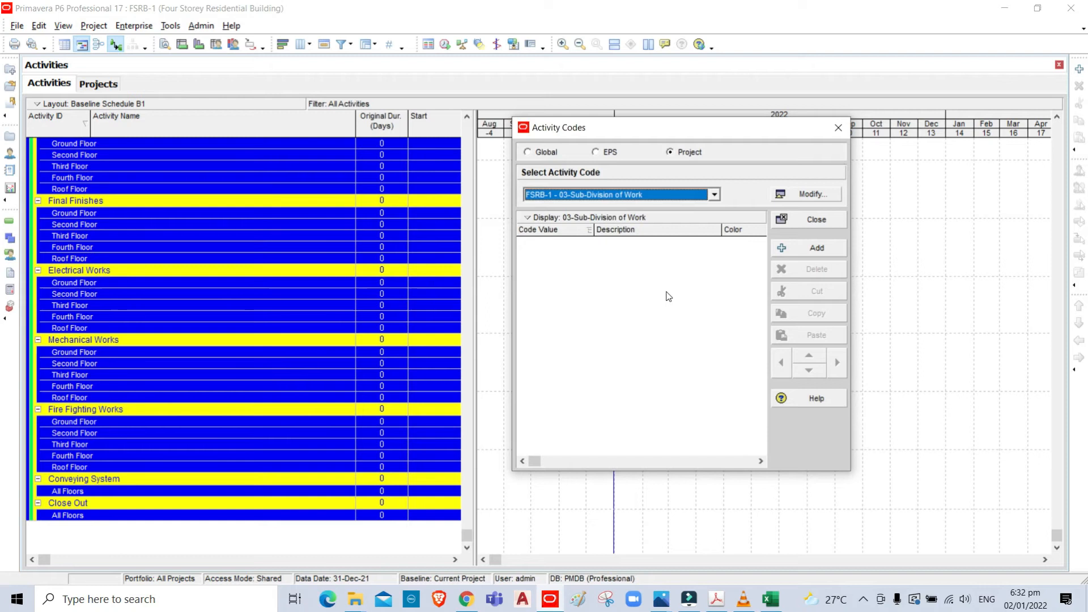
{"action": "left_click", "coordinate": [770, 601]}
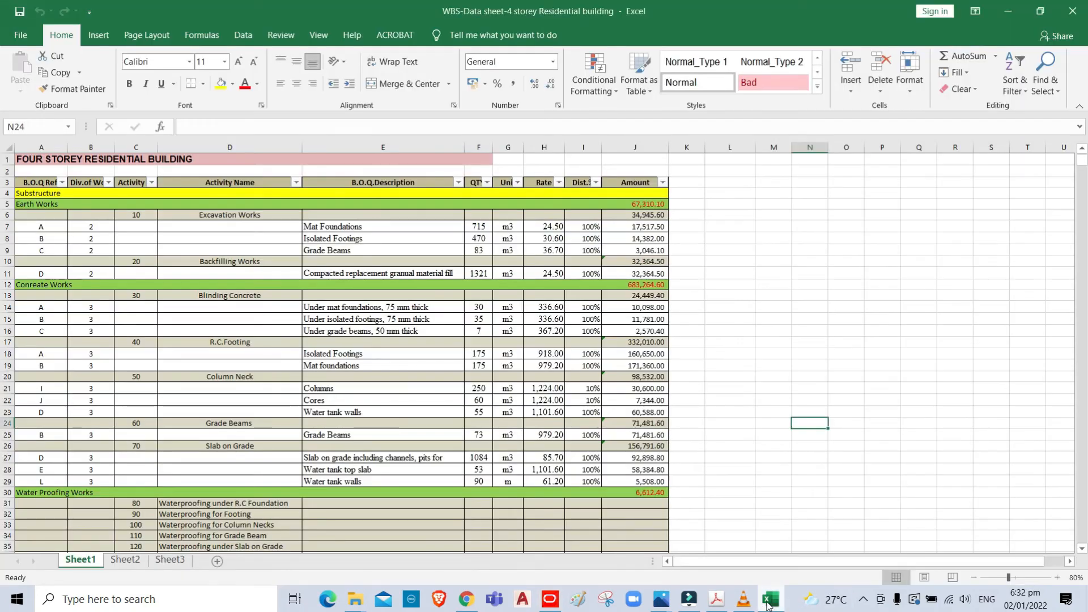
{"action": "key", "text": "alt"}
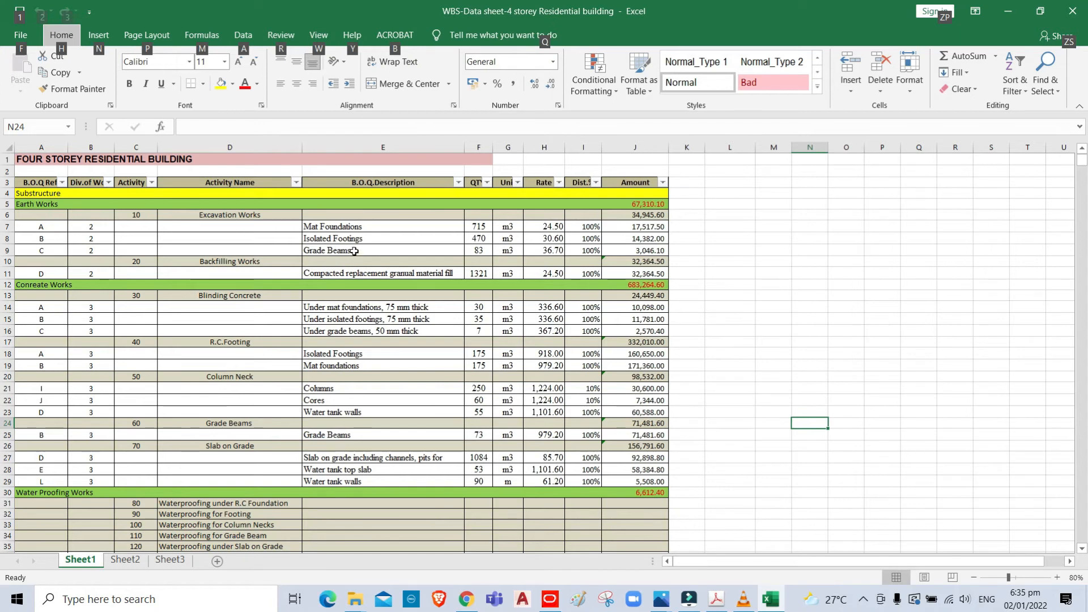
- Filter the Activity ID column by green cell color so only the sub-division rows are listed
{"action": "left_click", "coordinate": [153, 182]}
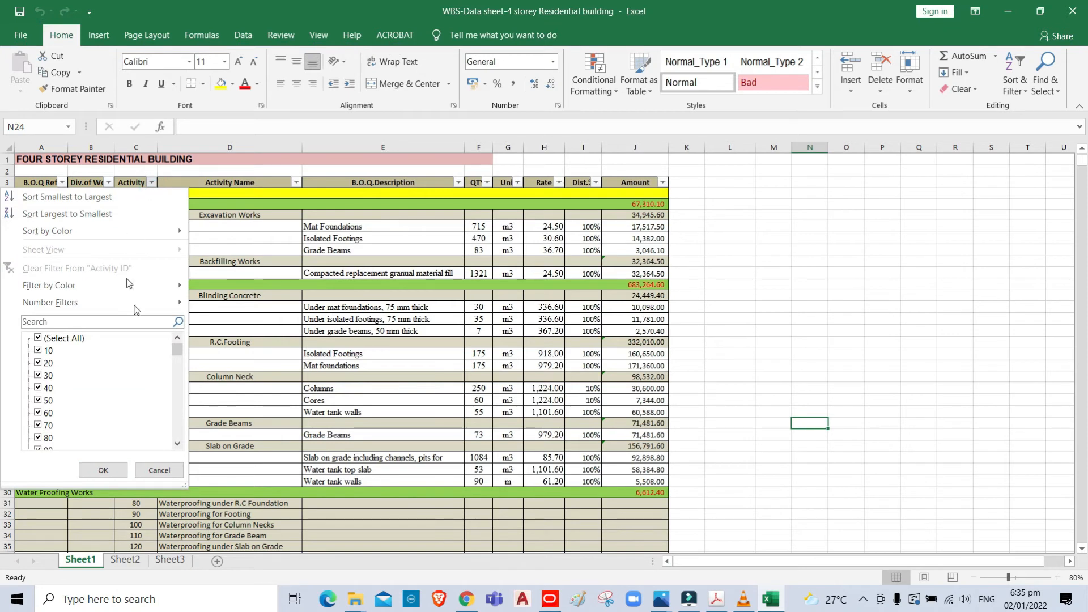
{"action": "mouse_move", "coordinate": [111, 301]}
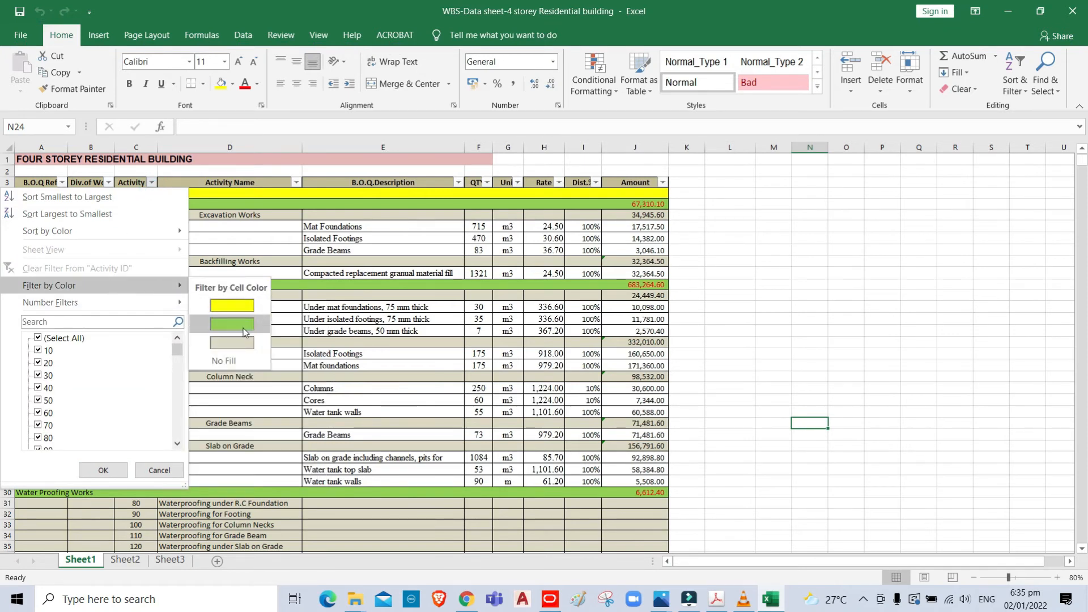
{"action": "left_click", "coordinate": [243, 329]}
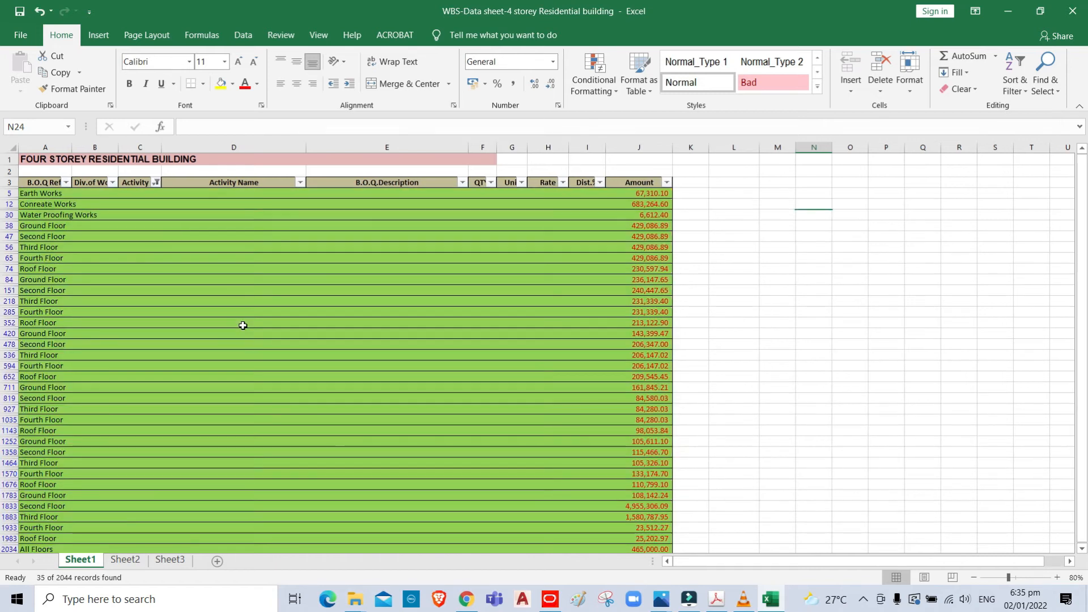
{"action": "key", "text": "alt"}
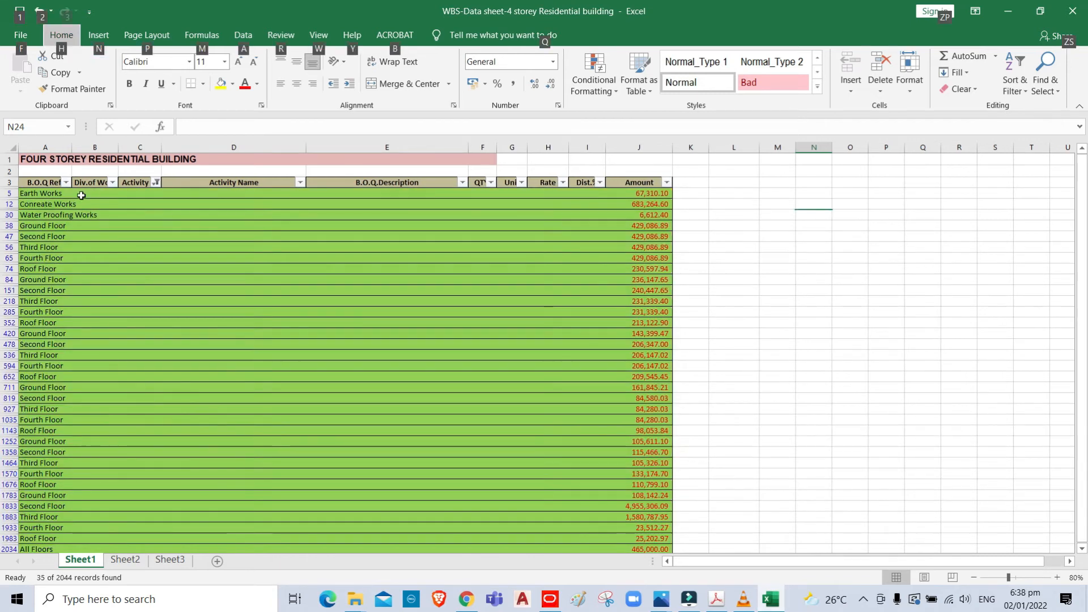
- Copy "Earth Works" from the Excel sheet into the description of a new code value under 03-Sub-Division of Work in Primavera P6
{"action": "left_click", "coordinate": [64, 194]}
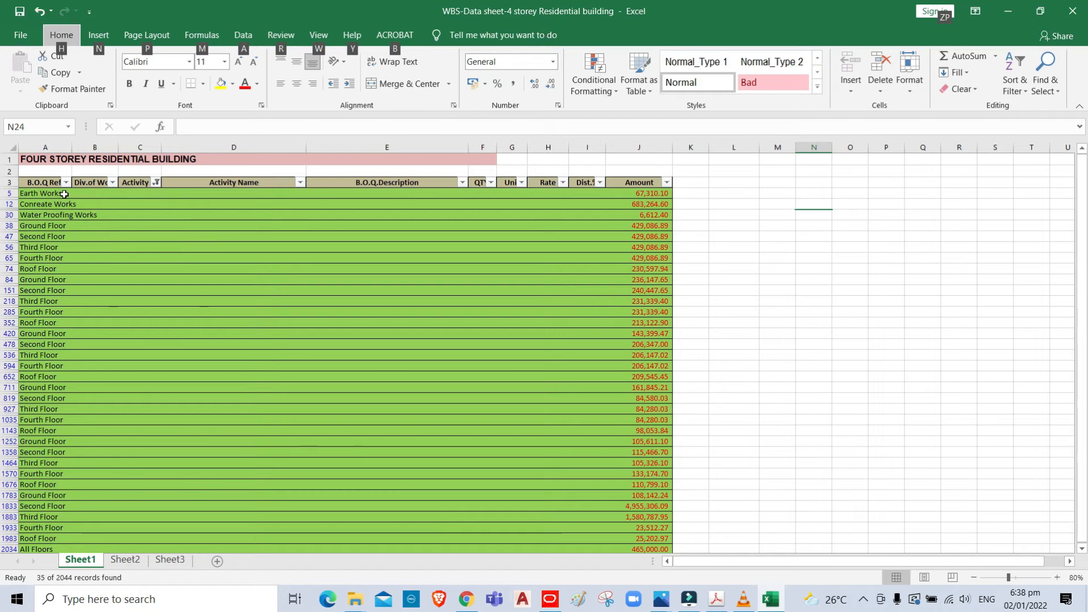
{"action": "left_click_drag", "start_coordinate": [236, 126], "coordinate": [181, 127]}
{"action": "key", "text": "ctrl+c"}
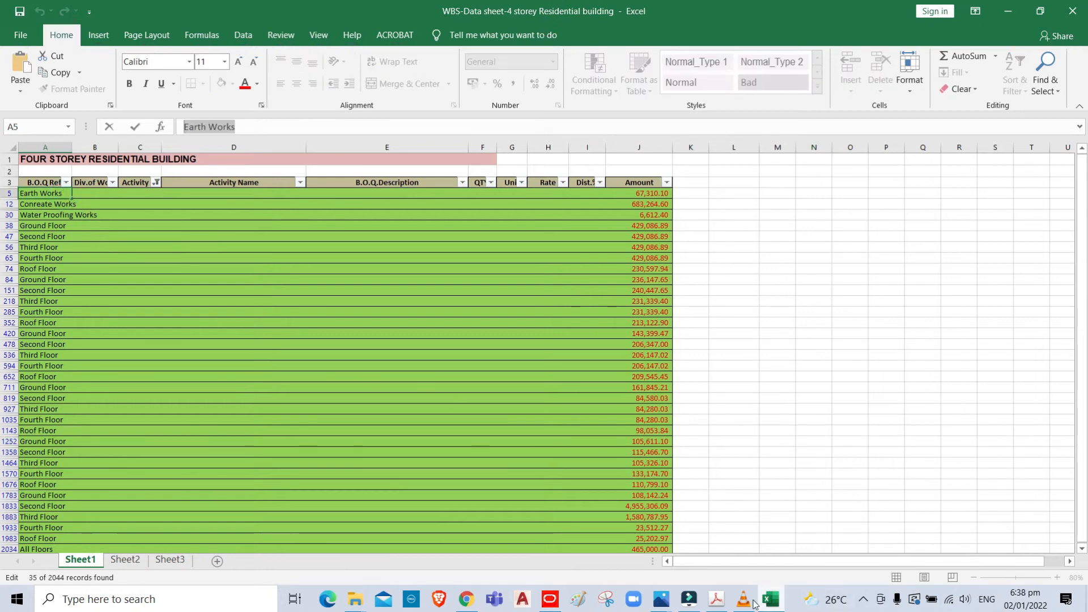
{"action": "left_click", "coordinate": [549, 598]}
{"action": "left_click", "coordinate": [680, 245]}
{"action": "key", "text": "ctrl+v"}
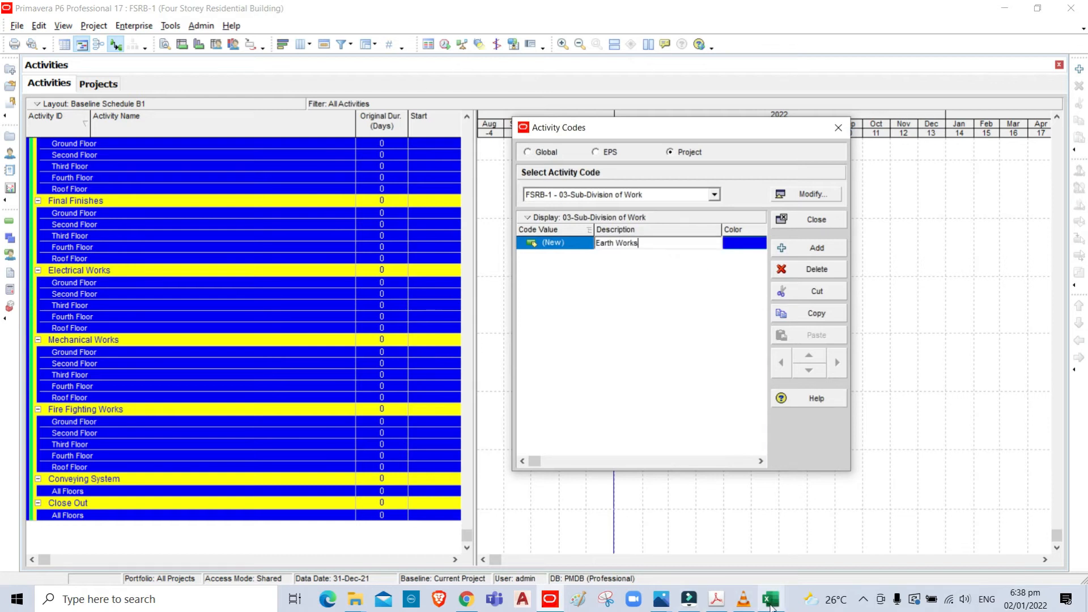
- Add a second code value to 03-Sub-Division of Work and fill its description with "Conreate Works" copied from the Excel sheet
{"action": "left_click", "coordinate": [820, 249]}
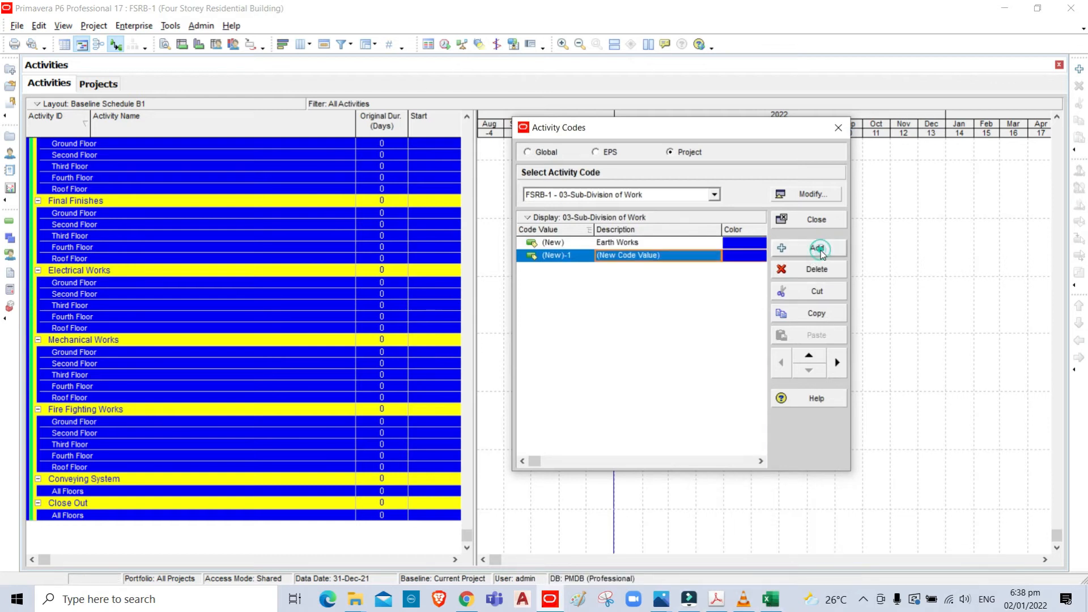
{"action": "left_click", "coordinate": [781, 594]}
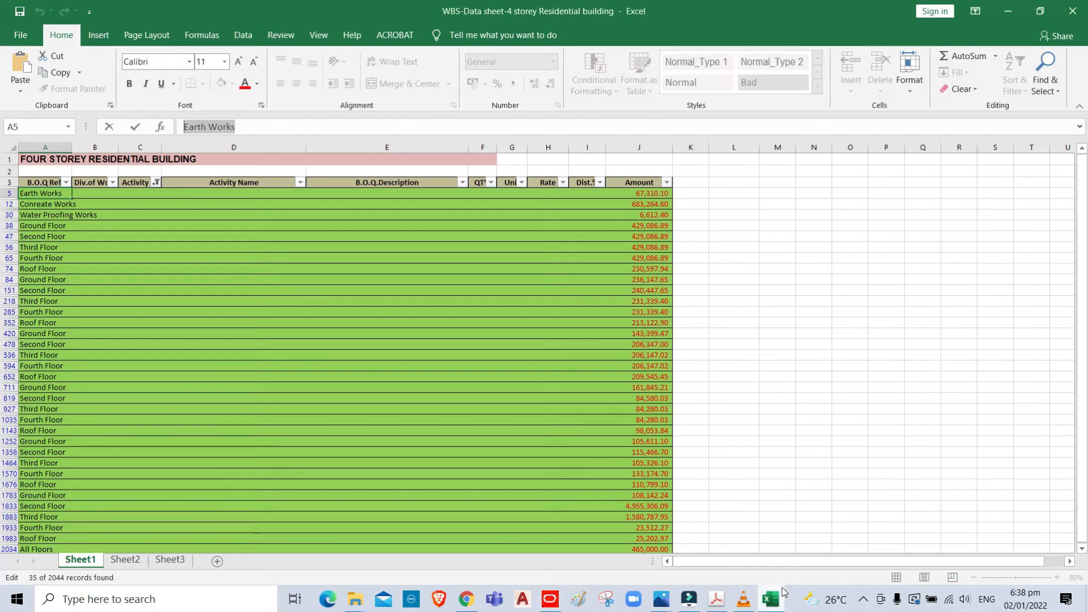
{"action": "left_click", "coordinate": [85, 204]}
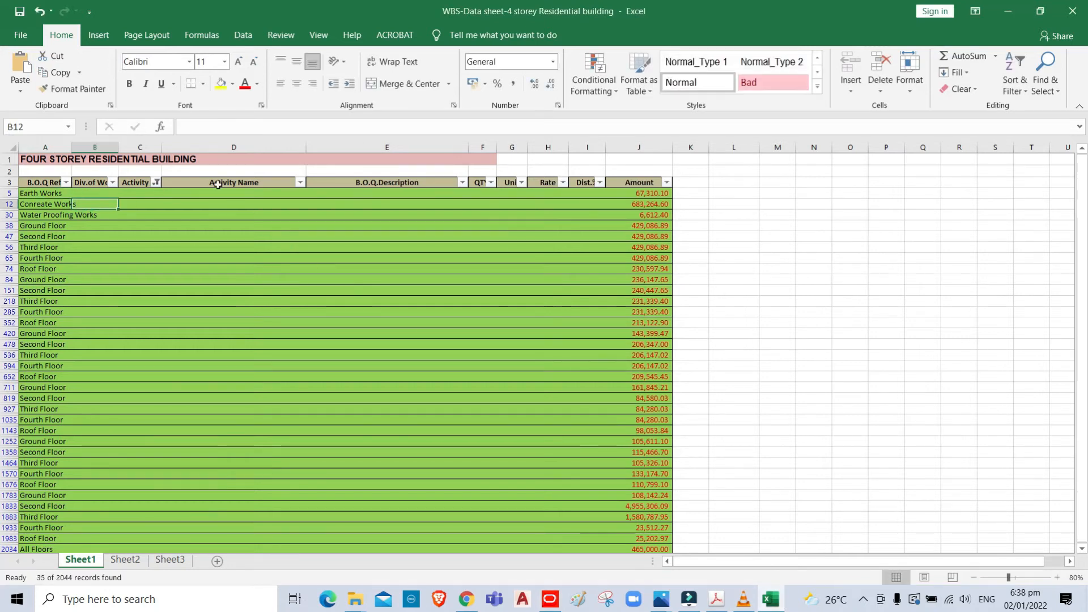
{"action": "left_click", "coordinate": [41, 205]}
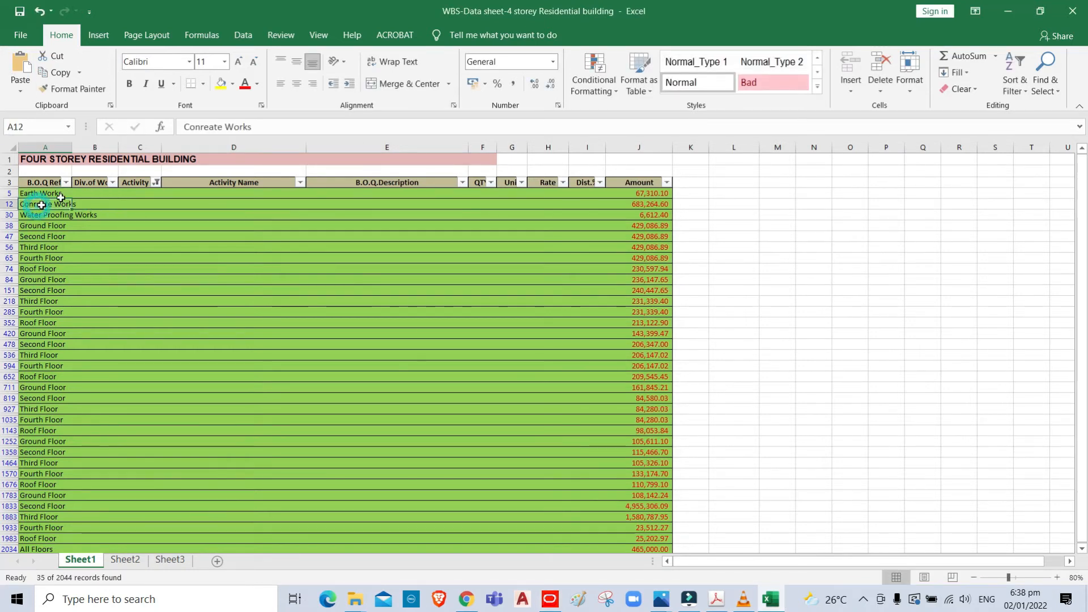
{"action": "left_click_drag", "start_coordinate": [273, 127], "coordinate": [106, 142]}
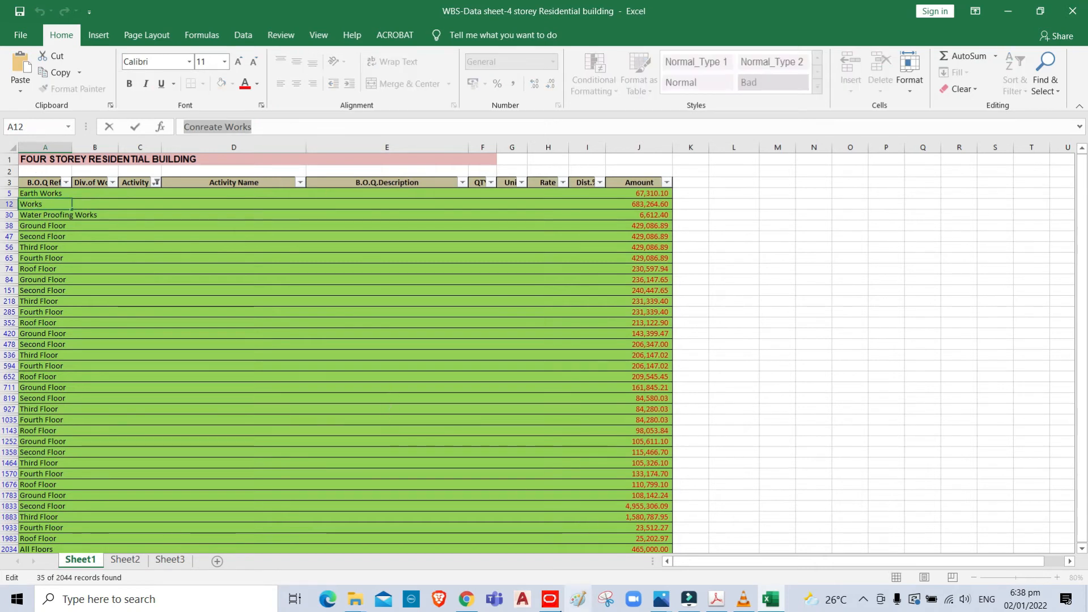
{"action": "left_click", "coordinate": [549, 599]}
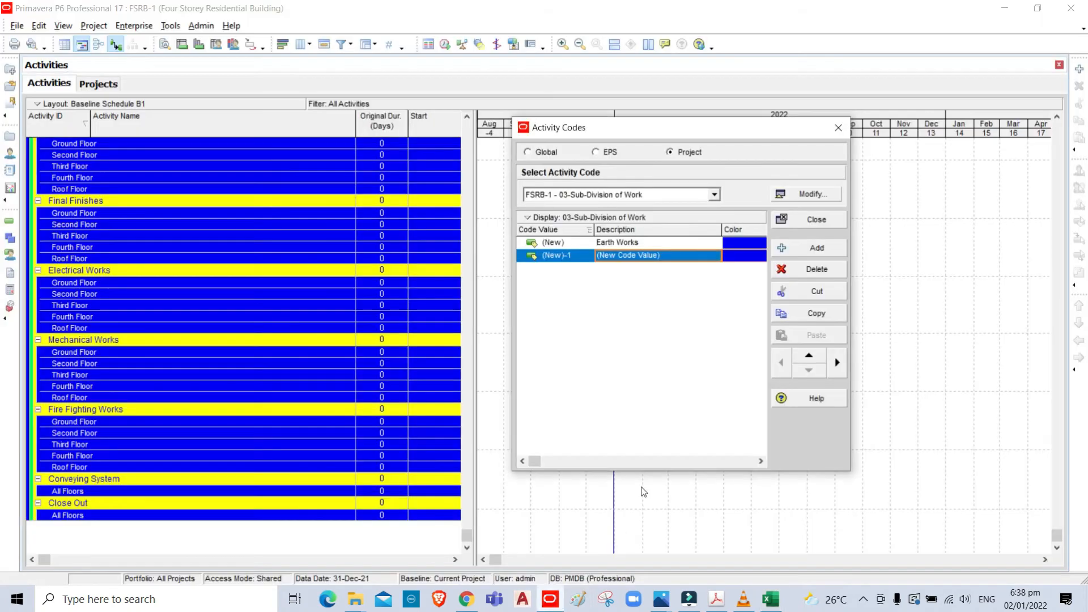
{"action": "left_click", "coordinate": [672, 259]}
{"action": "key", "text": "ctrl+v"}
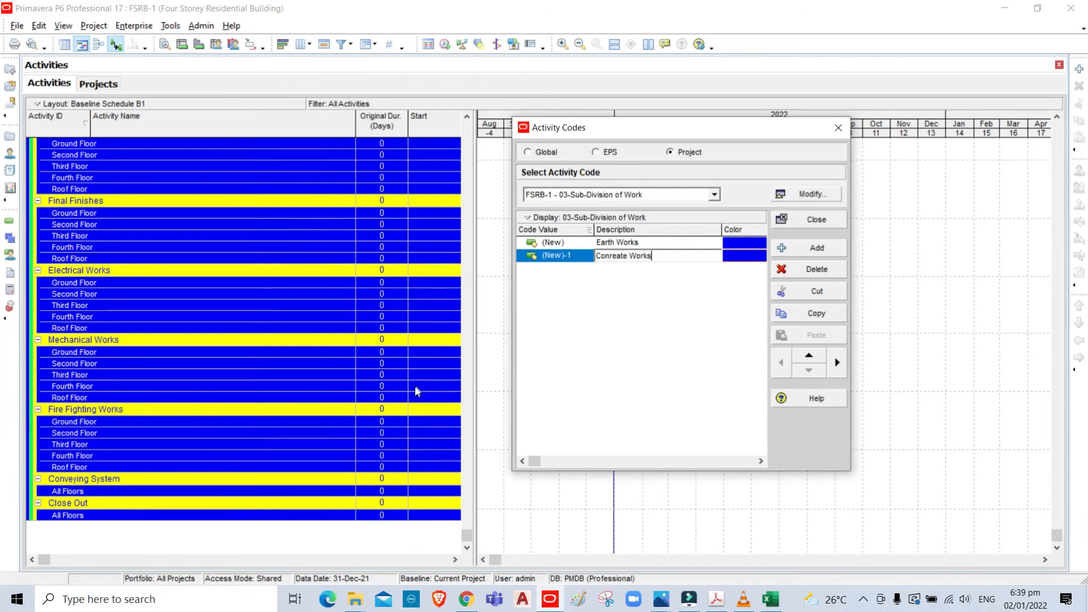
- Add a third code value to 03-Sub-Division of Work with the description "Water Proofing Works" copied from the Excel sheet
{"action": "left_click", "coordinate": [810, 250]}
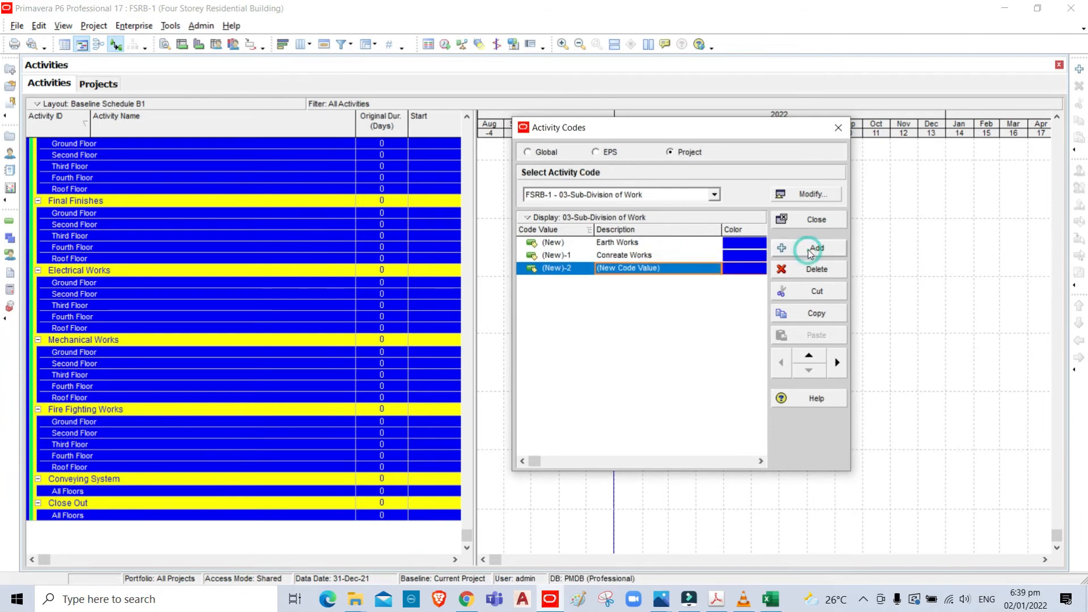
{"action": "left_click", "coordinate": [771, 598]}
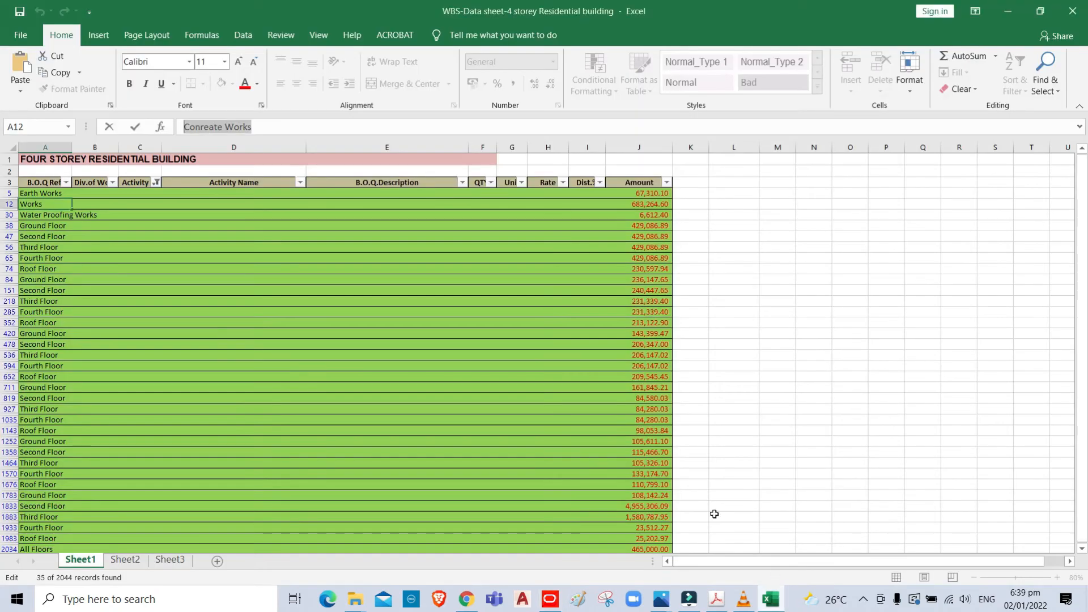
{"action": "key", "text": "Return"}
{"action": "left_click", "coordinate": [40, 219]}
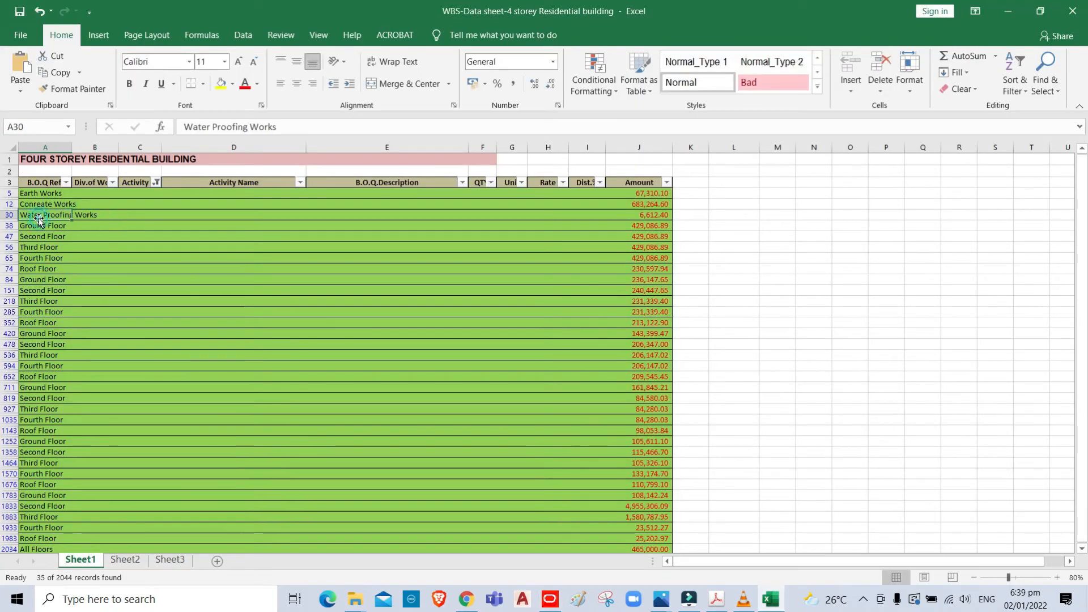
{"action": "triple_click", "coordinate": [294, 129]}
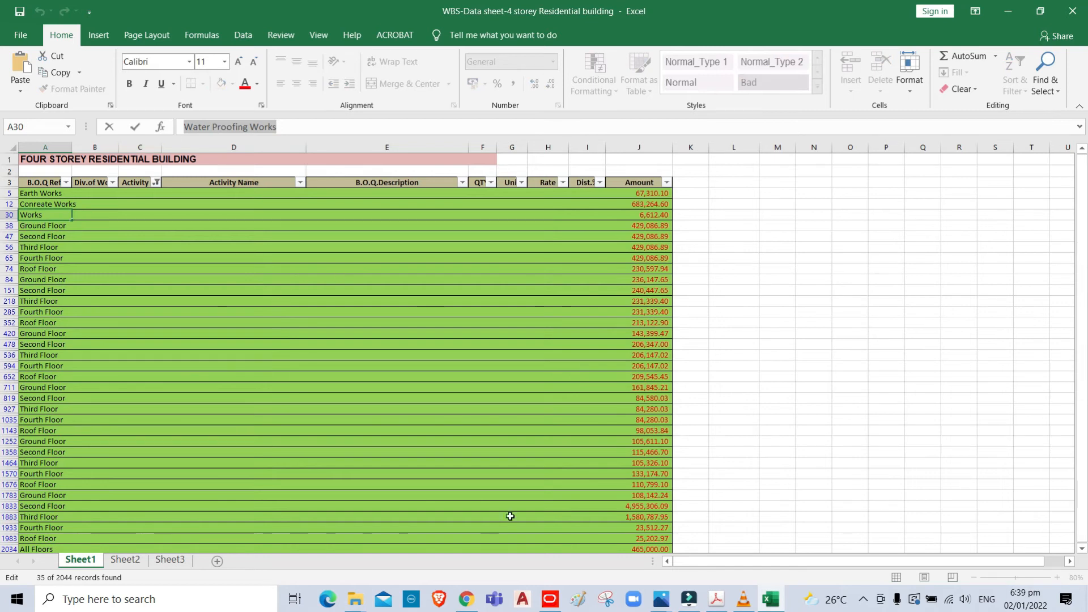
{"action": "left_click", "coordinate": [547, 601]}
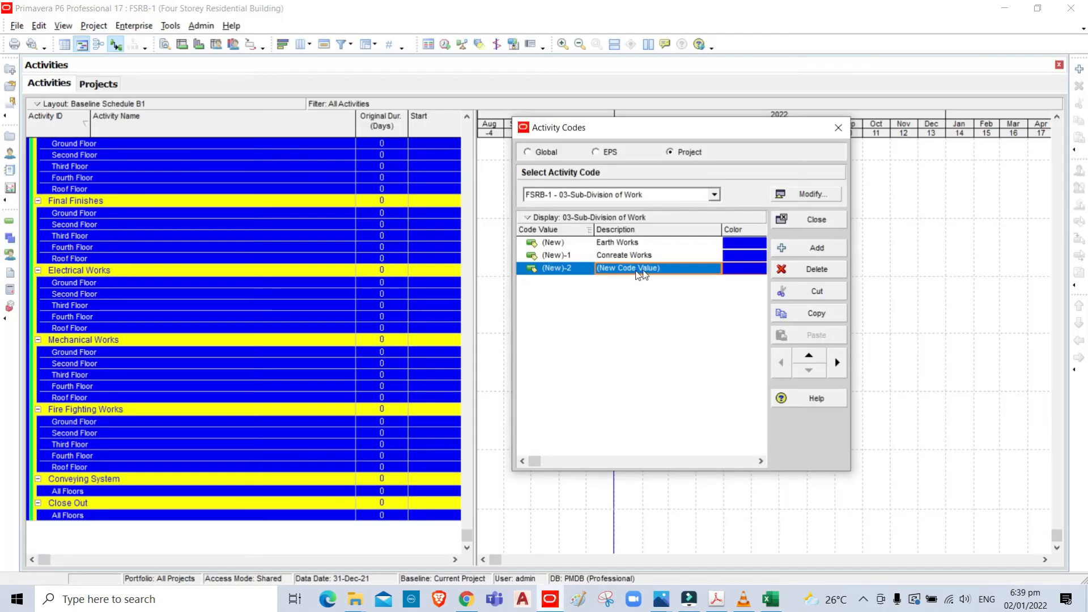
{"action": "left_click", "coordinate": [675, 271]}
{"action": "key", "text": "ctrl+v"}
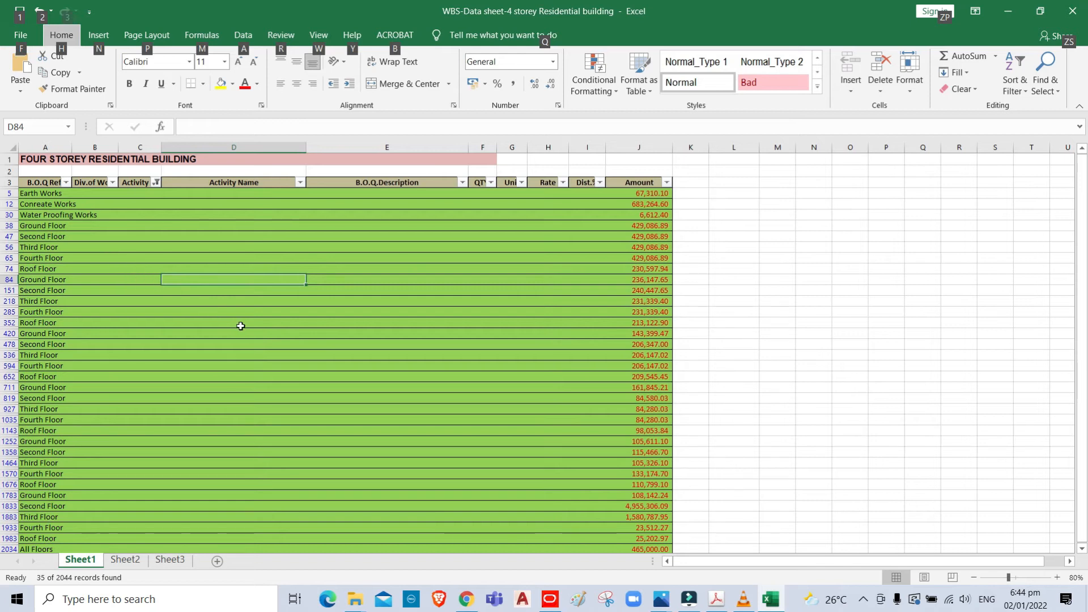
- Return to Primavera P6 and describe the fourth 03-Sub-Division of Work code value as "All Subdivision"
{"action": "key", "text": "alt+Tab"}
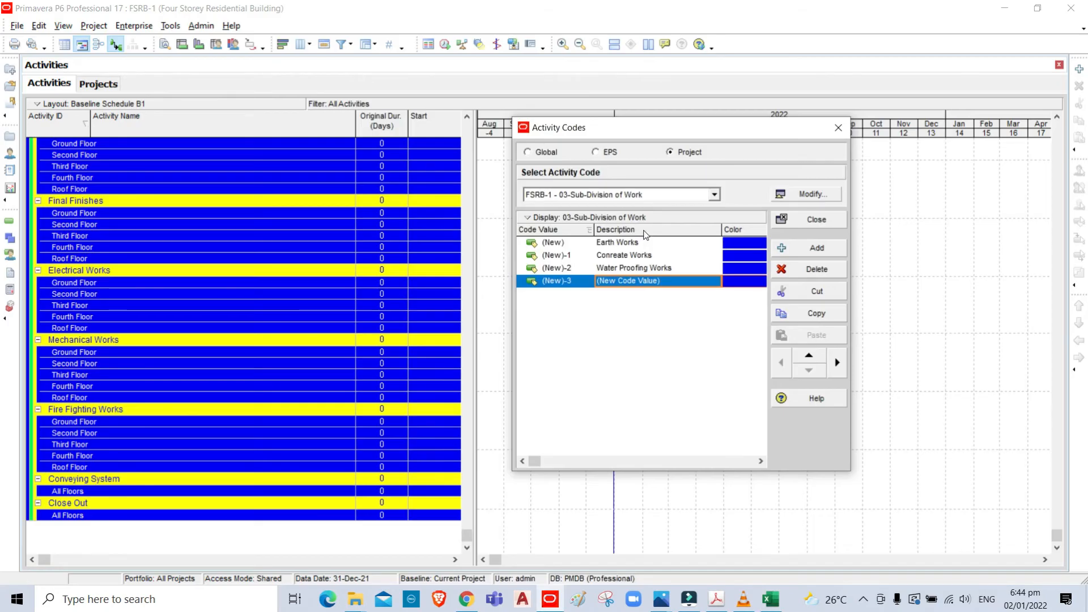
{"action": "left_click", "coordinate": [672, 281]}
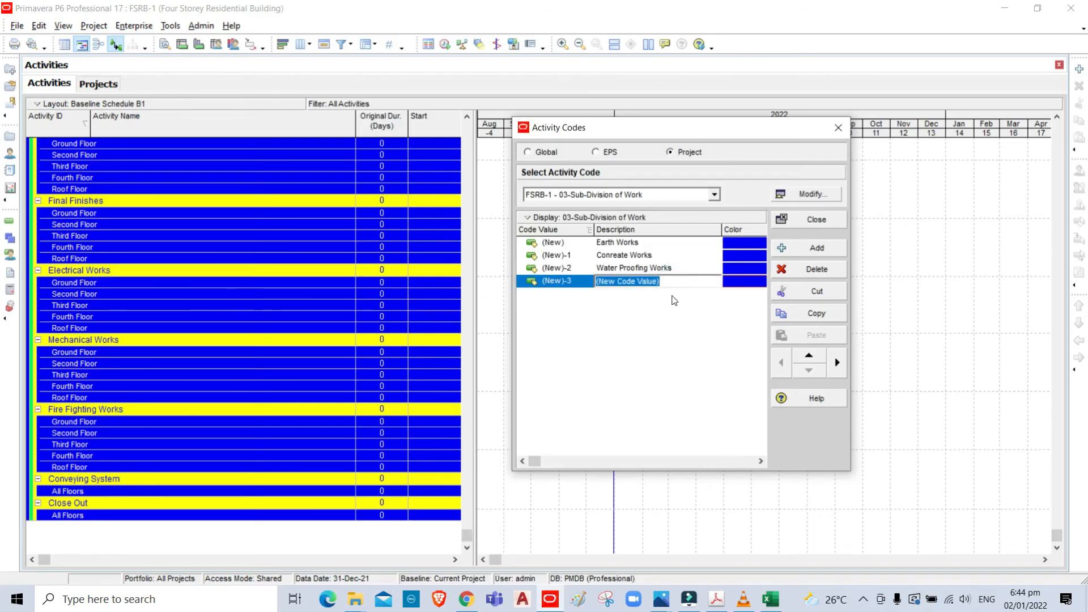
{"action": "type", "text": "All Subdivision"}
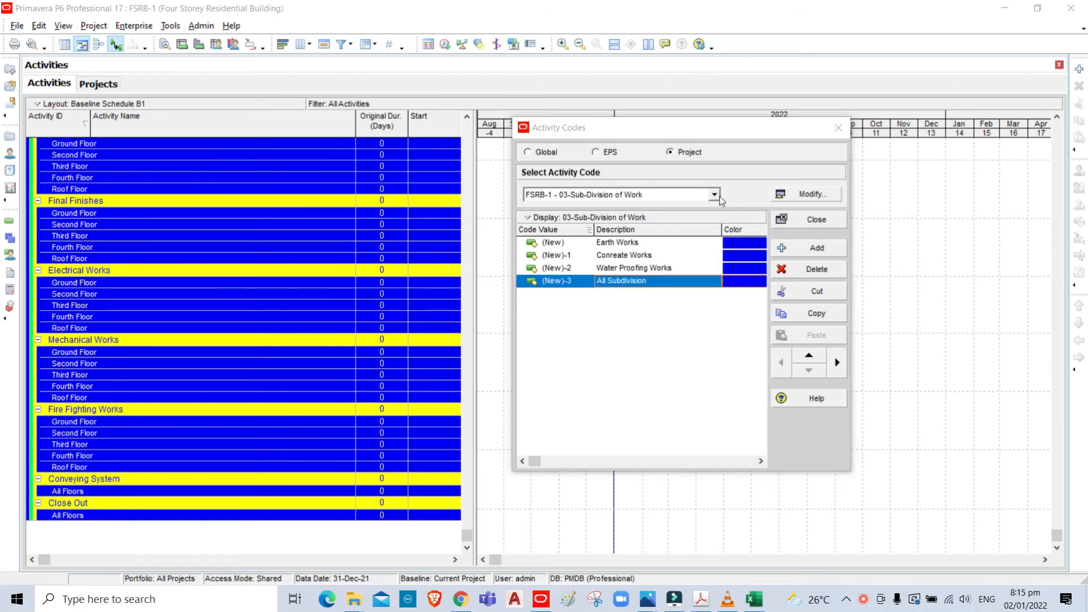
- Select the 04-Floor activity code, then switch to the Excel sheet and copy "Ground Floor"
{"action": "left_click", "coordinate": [712, 196]}
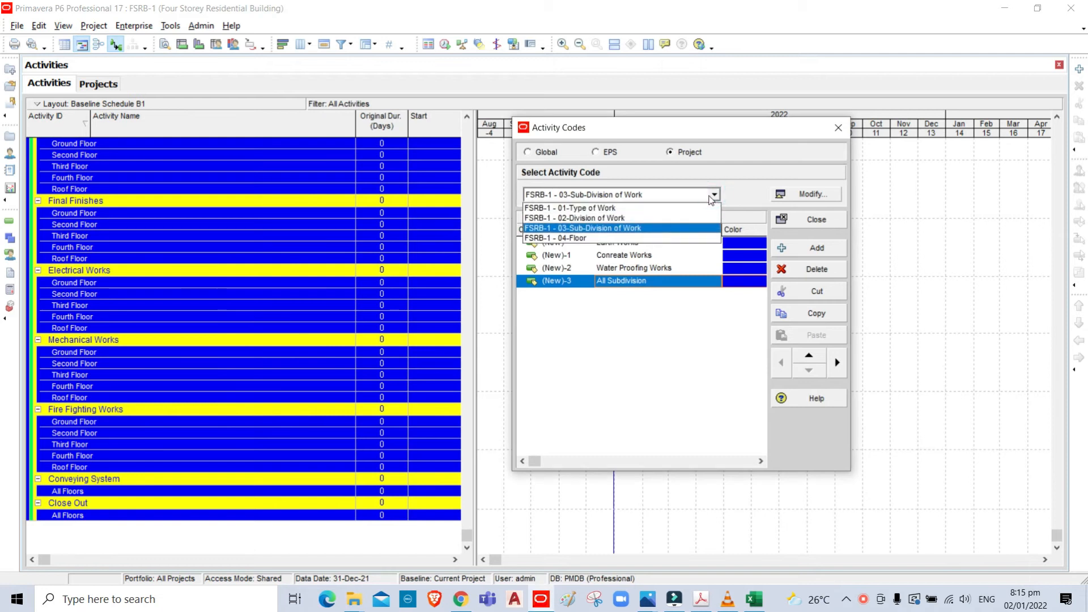
{"action": "left_click", "coordinate": [620, 243]}
{"action": "left_click", "coordinate": [759, 604]}
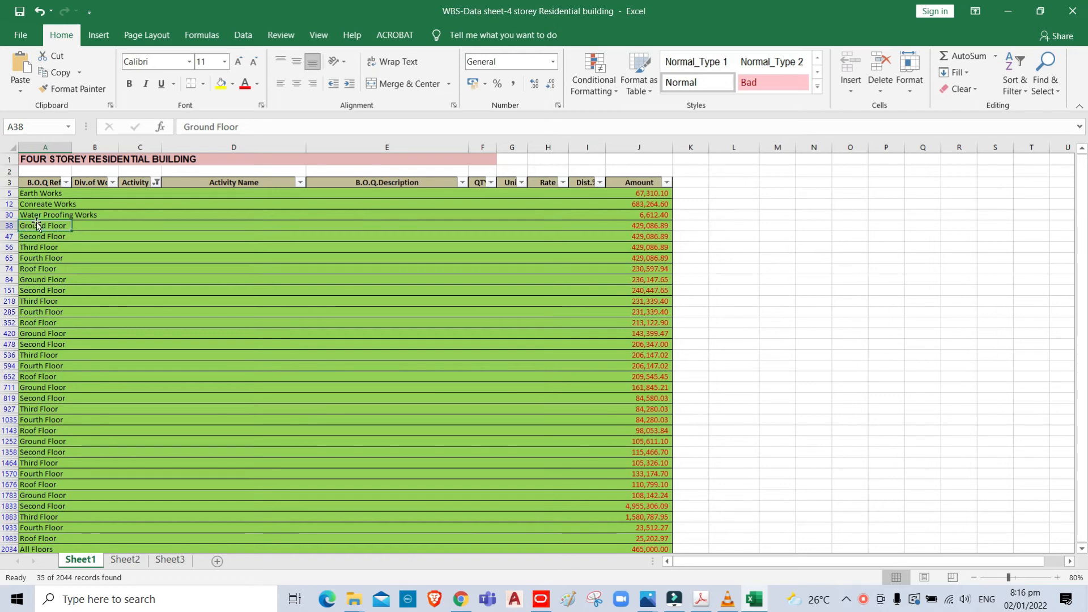
{"action": "key", "text": "ctrl+c"}
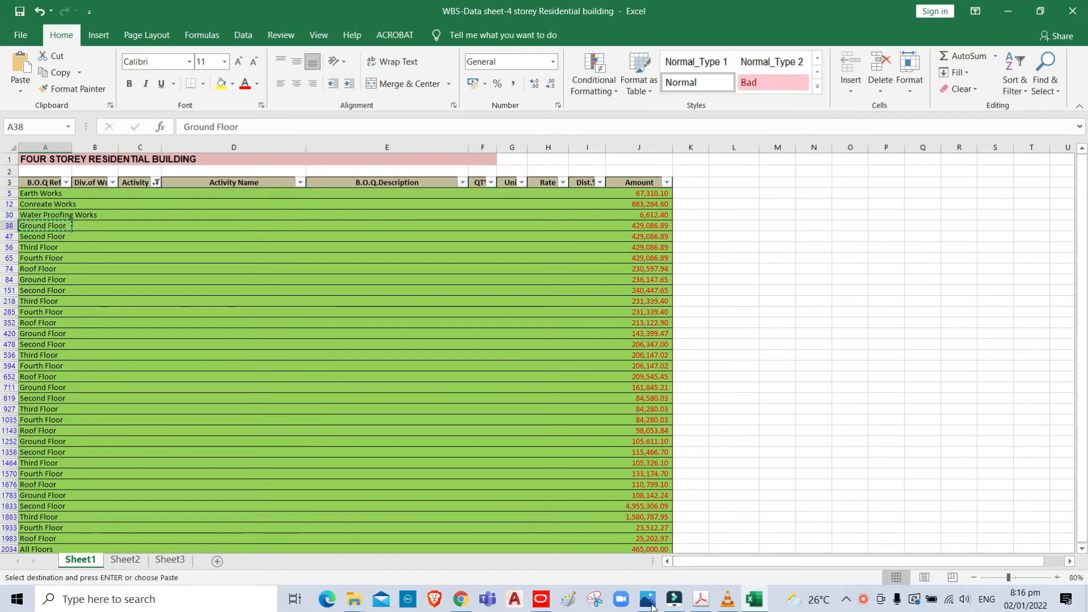
- Back in Primavera P6, add a code value to 04-Floor and paste "Ground Floor" as its description
{"action": "left_click", "coordinate": [542, 602]}
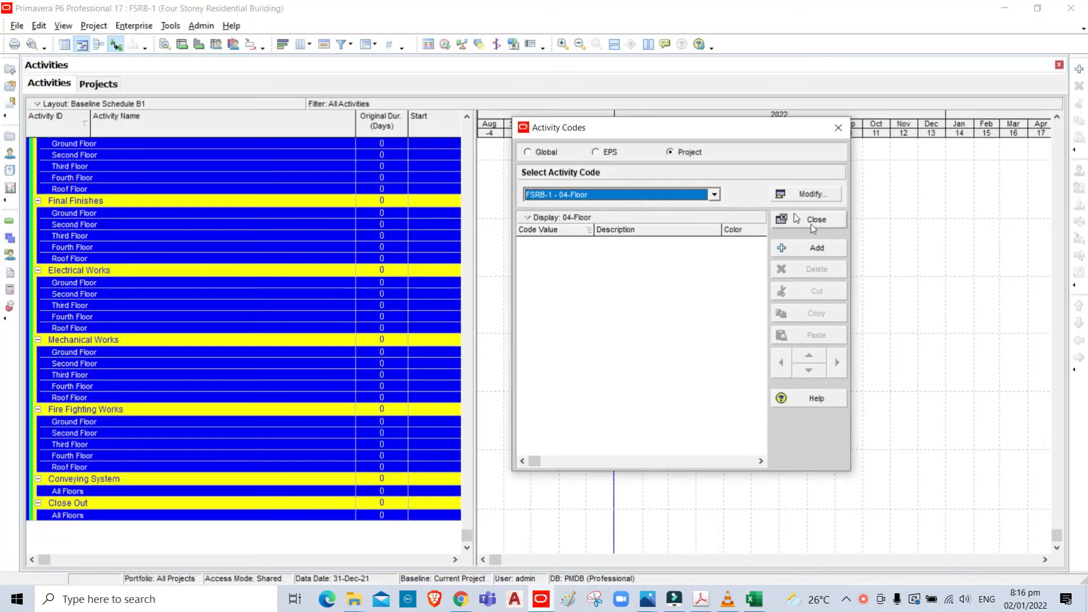
{"action": "left_click", "coordinate": [831, 253]}
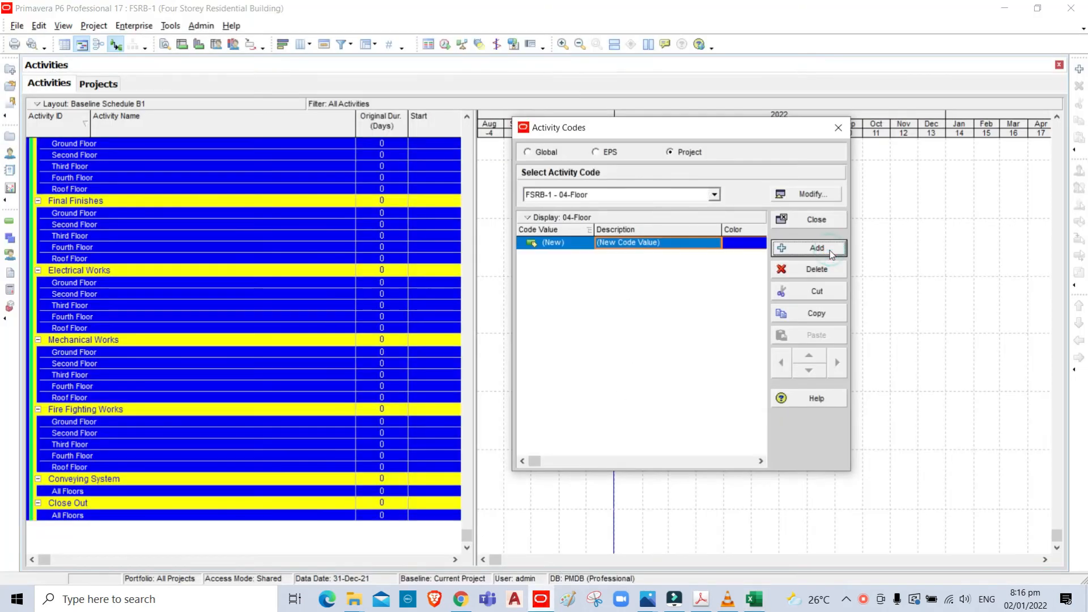
{"action": "left_click", "coordinate": [633, 242]}
{"action": "left_click_drag", "start_coordinate": [671, 240], "coordinate": [550, 247]}
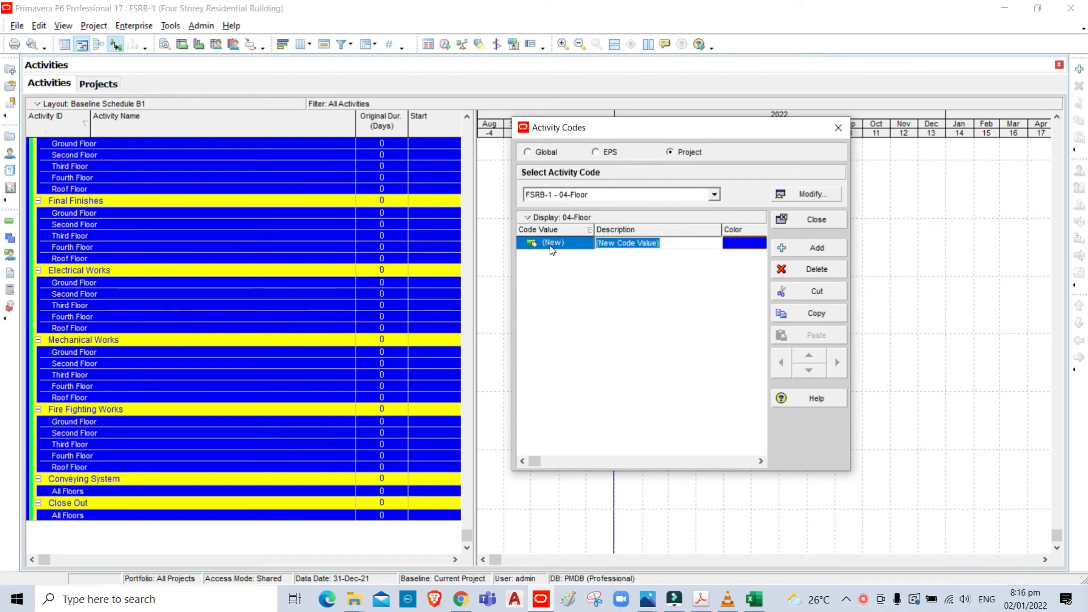
{"action": "key", "text": "ctrl+v"}
- Add a second code value to 04-Floor and fill its description with "Second Floor" copied from the Excel sheet
{"action": "left_click", "coordinate": [817, 248]}
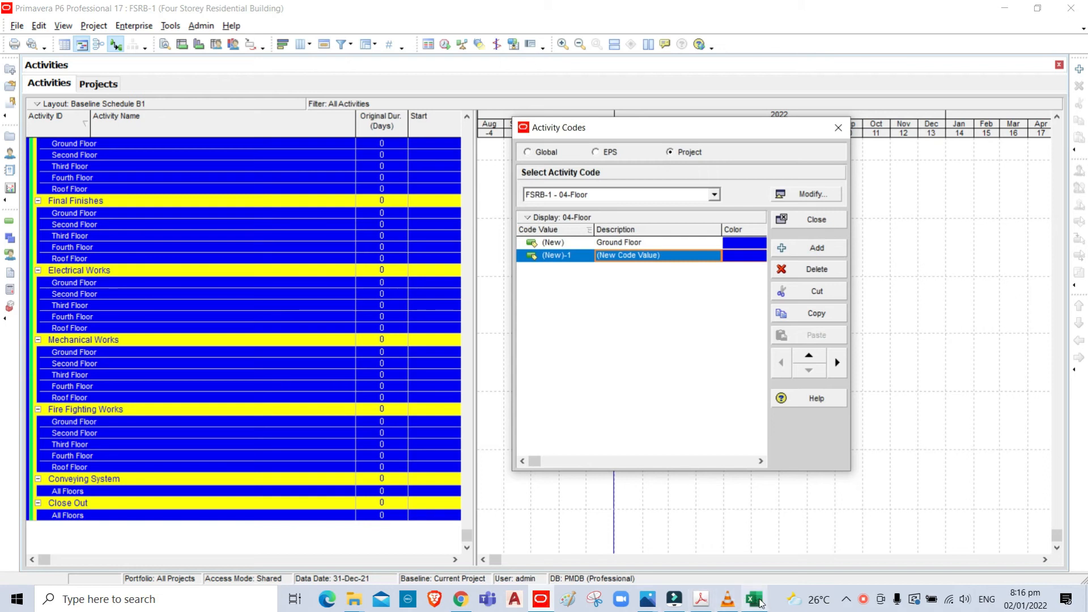
{"action": "left_click", "coordinate": [754, 599]}
{"action": "left_click", "coordinate": [31, 237]}
{"action": "key", "text": "ctrl+c"}
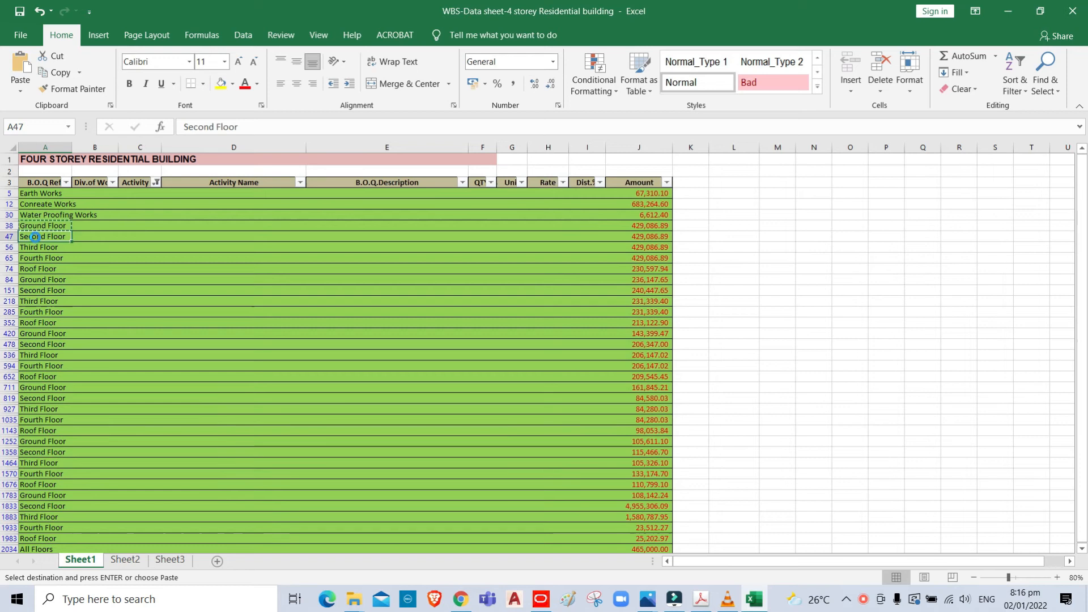
{"action": "left_click", "coordinate": [541, 599]}
{"action": "left_click", "coordinate": [686, 259]}
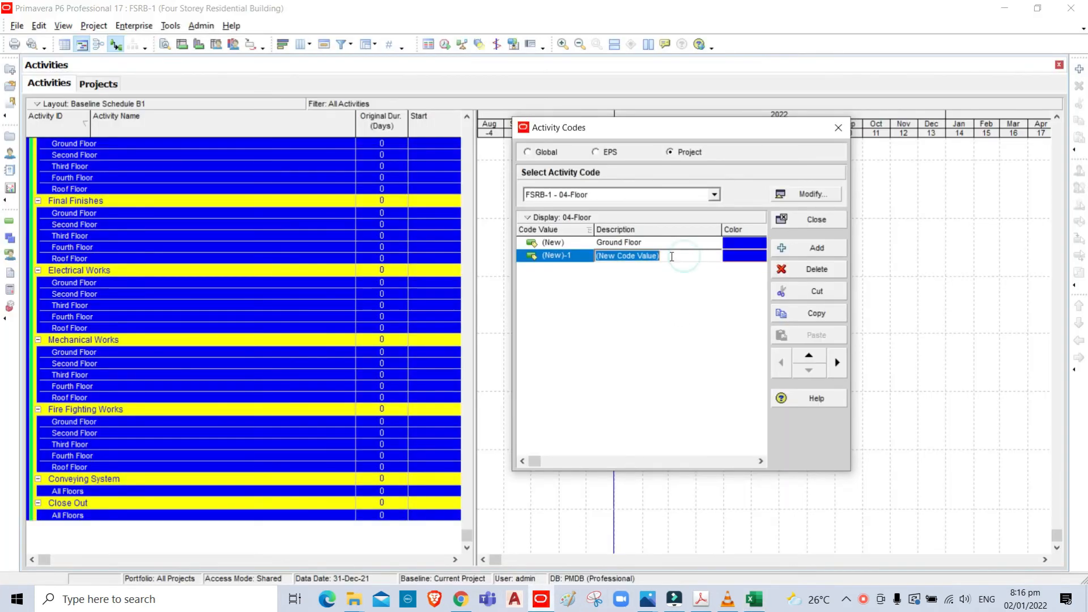
{"action": "key", "text": "ctrl+v"}
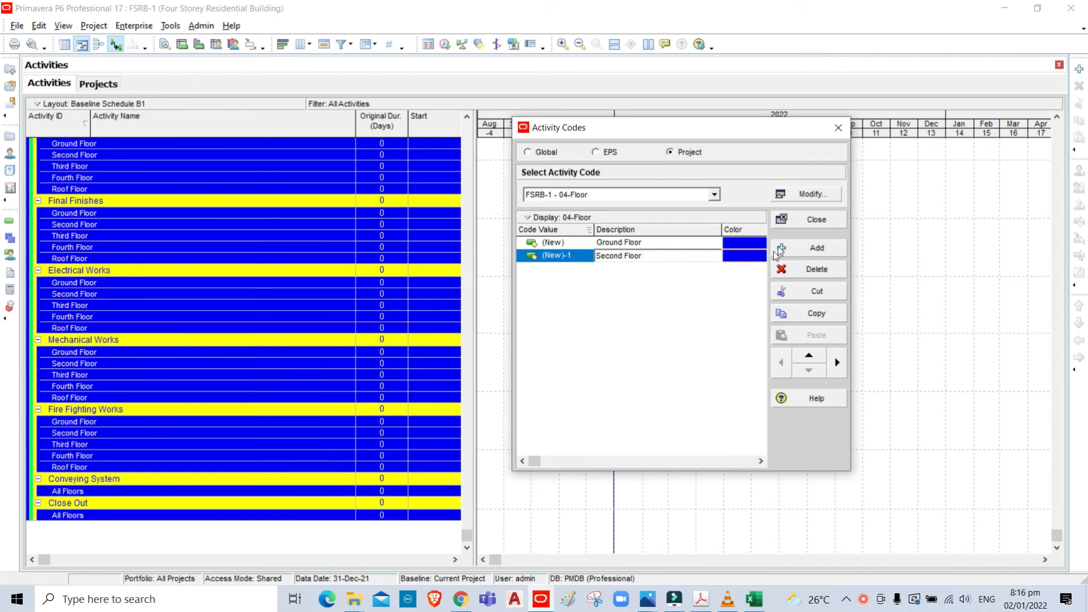
- Add a third code value to 04-Floor and fill its description with "Third Floor" copied from the Excel sheet
{"action": "left_click", "coordinate": [817, 248]}
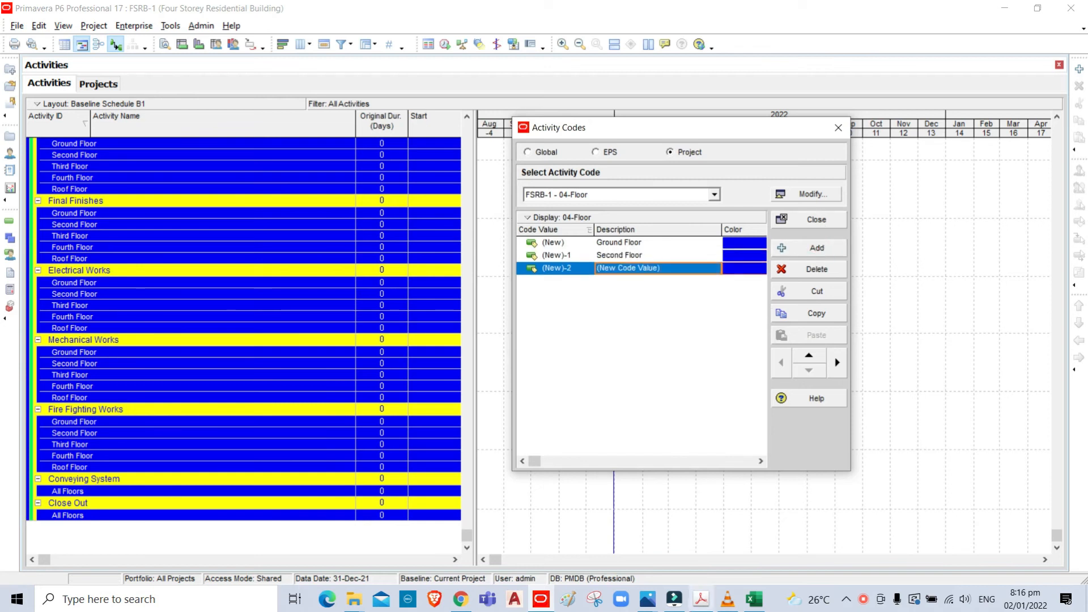
{"action": "left_click", "coordinate": [754, 599]}
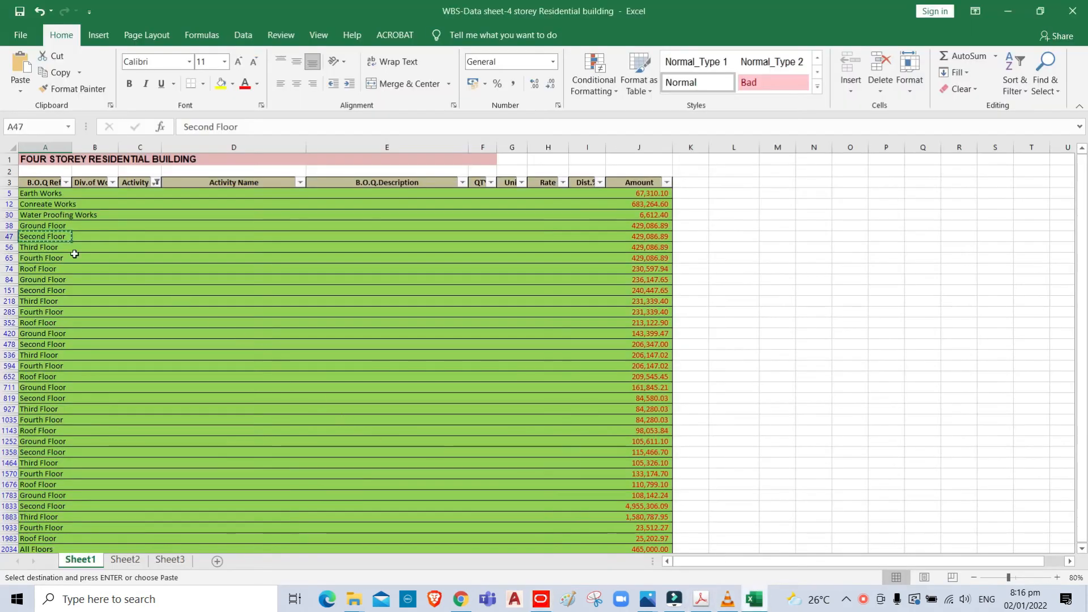
{"action": "left_click", "coordinate": [55, 246]}
{"action": "key", "text": "Escape"}
{"action": "key", "text": "ctrl+c"}
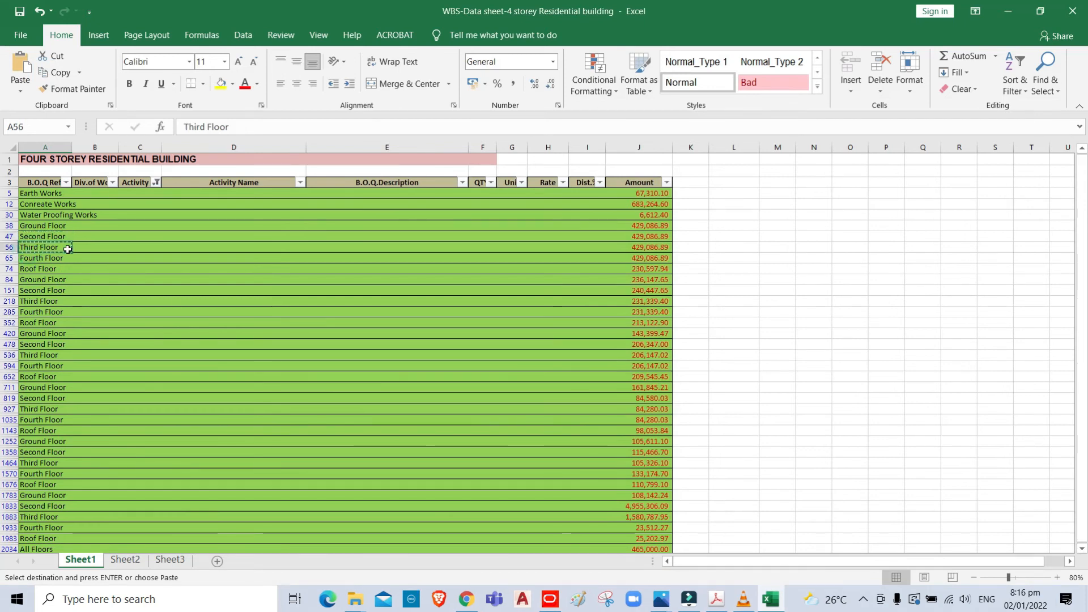
{"action": "left_click", "coordinate": [549, 598]}
{"action": "left_click", "coordinate": [671, 266]}
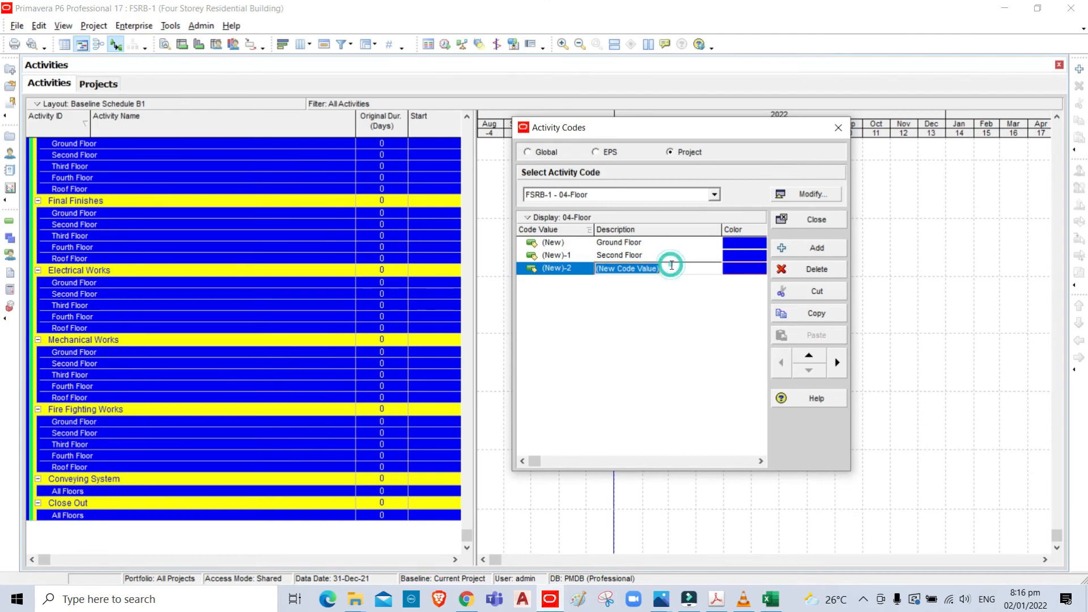
{"action": "key", "text": "ctrl+v"}
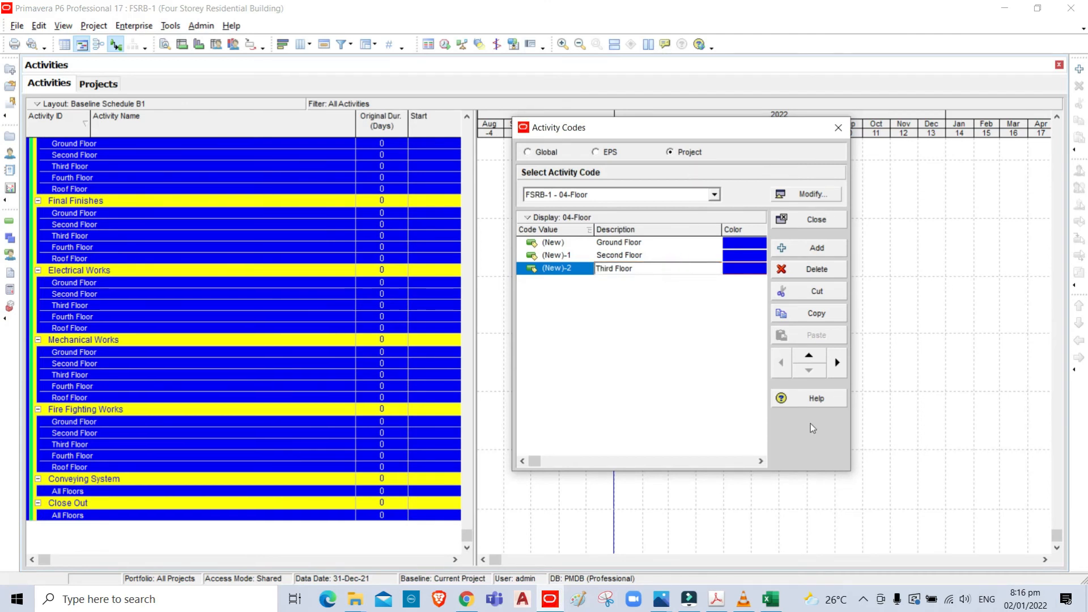
- Add a fourth code value to 04-Floor and fill its description with "Fourth Floor" copied from the Excel sheet
{"action": "left_click", "coordinate": [805, 250]}
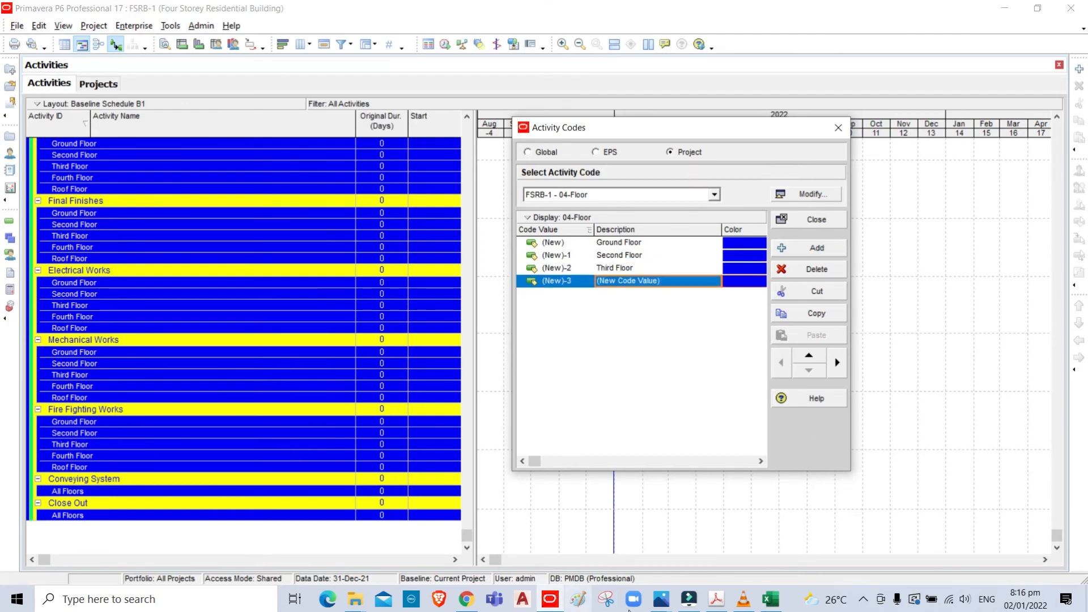
{"action": "left_click", "coordinate": [768, 600]}
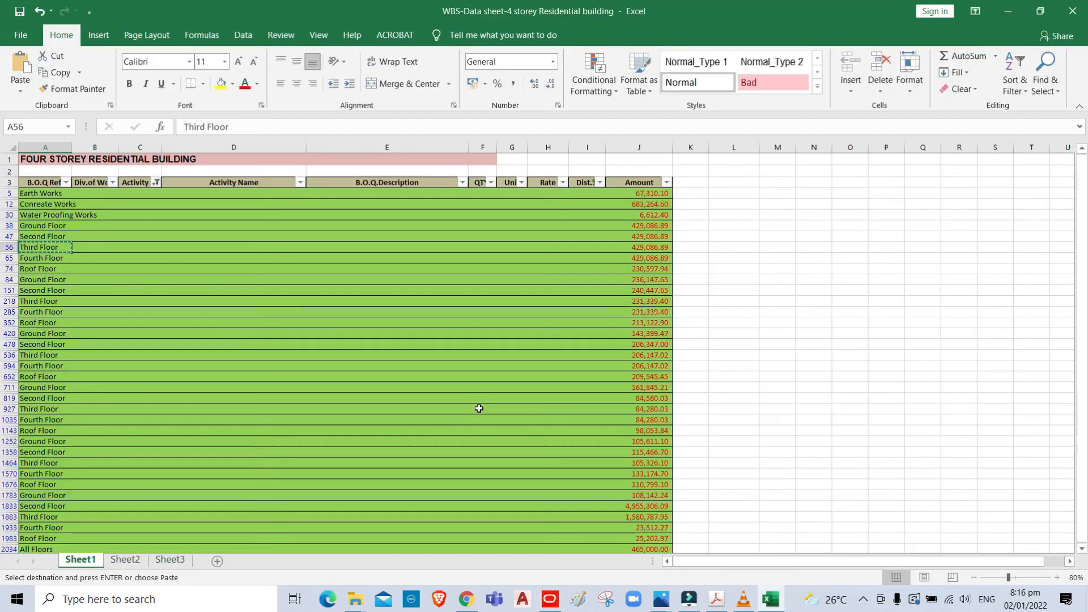
{"action": "left_click", "coordinate": [25, 259]}
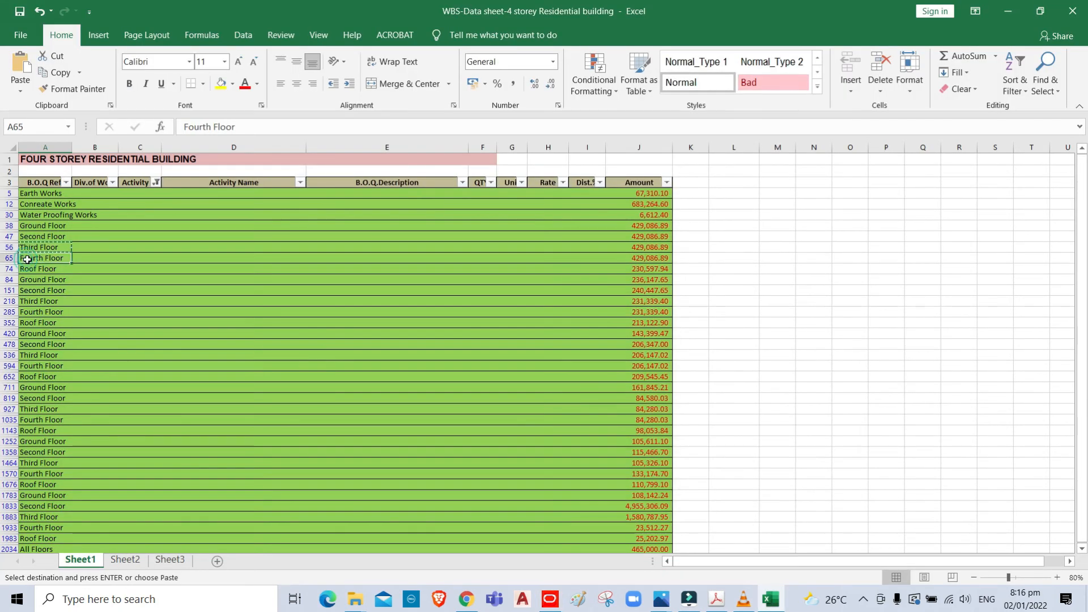
{"action": "key", "text": "ctrl+c"}
{"action": "left_click", "coordinate": [549, 599]}
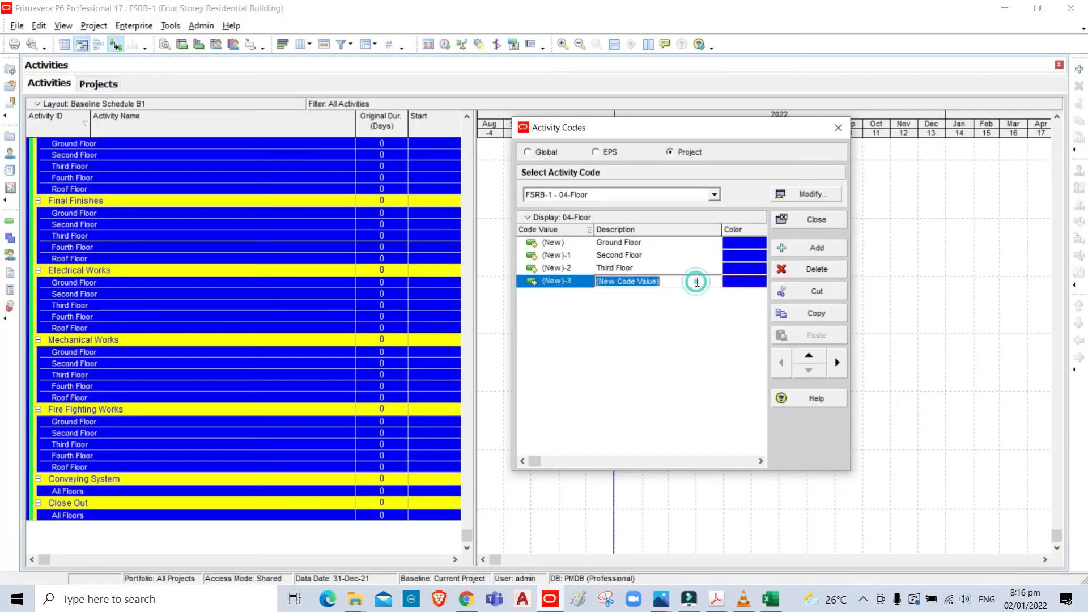
{"action": "key", "text": "ctrl+v"}
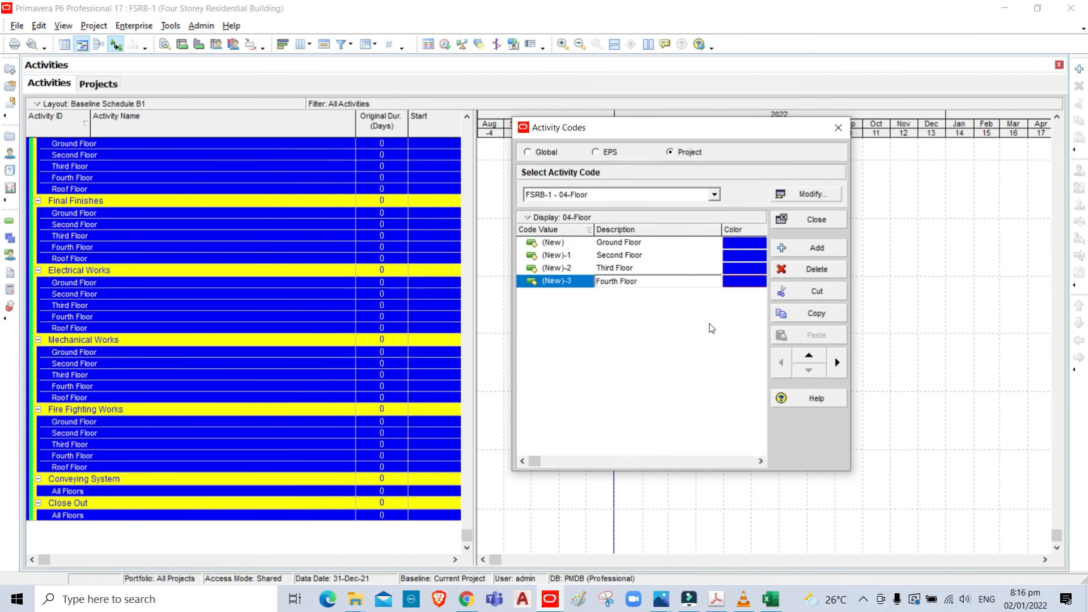
- Add a fifth code value to 04-Floor and fill its description with "Roof Floor" copied from the Excel sheet
{"action": "left_click", "coordinate": [816, 247]}
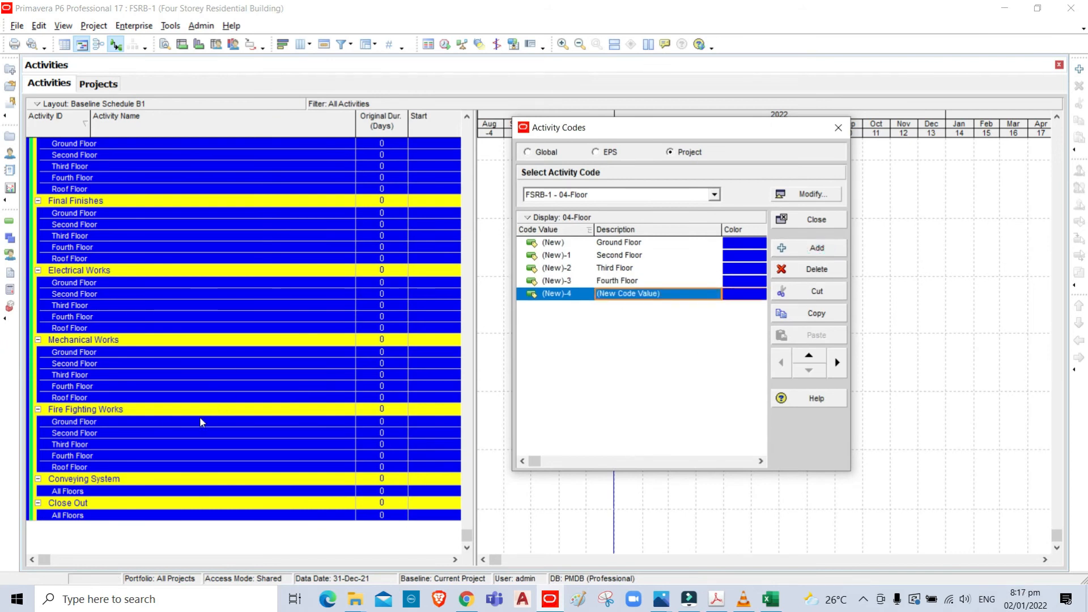
{"action": "left_click", "coordinate": [771, 599]}
{"action": "left_click", "coordinate": [33, 269]}
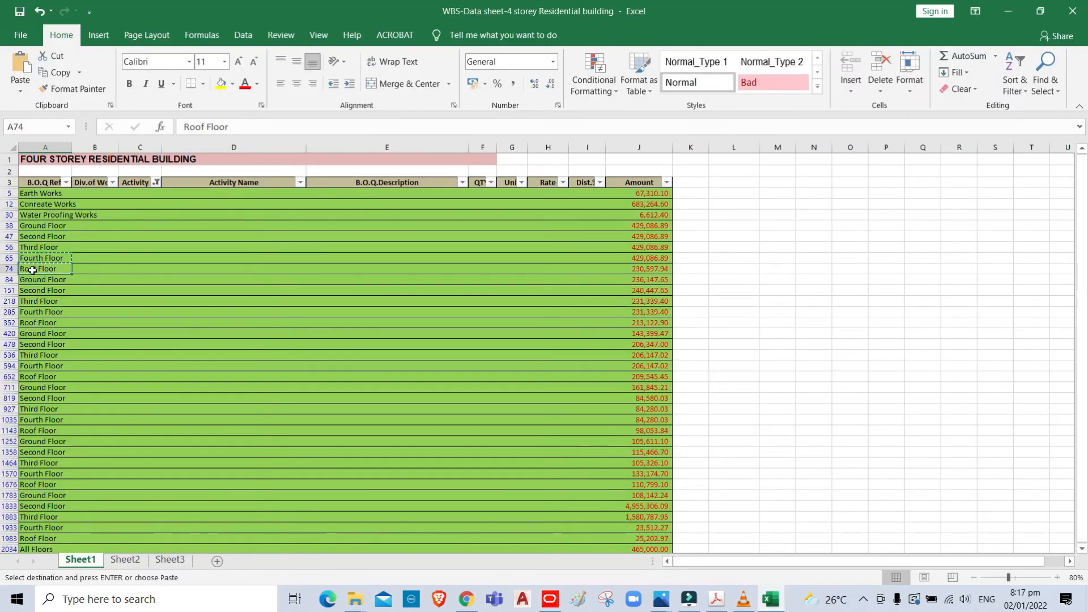
{"action": "key", "text": "ctrl+c"}
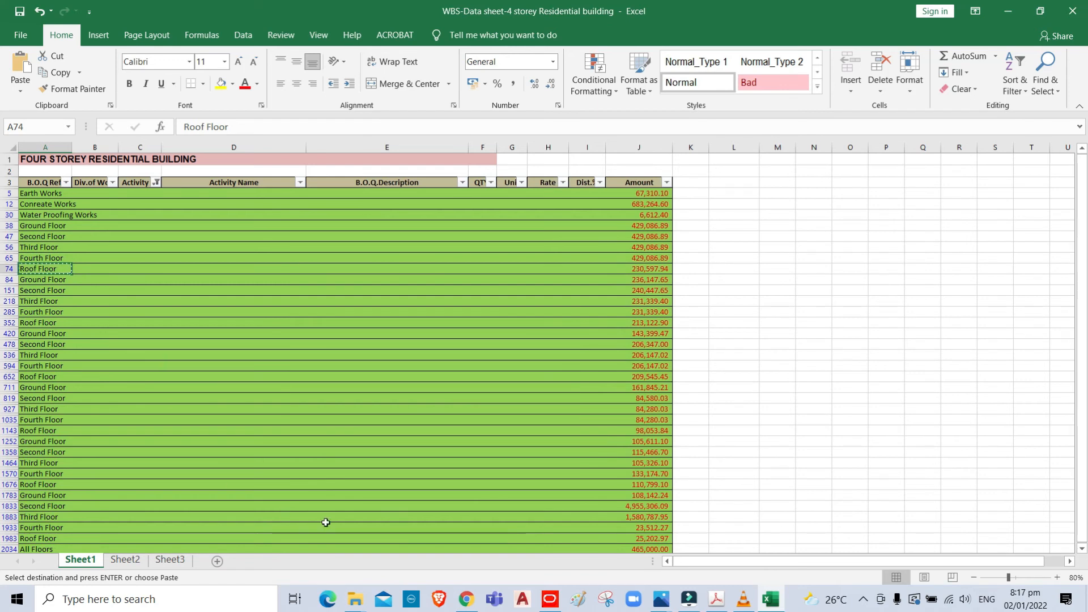
{"action": "left_click", "coordinate": [549, 598]}
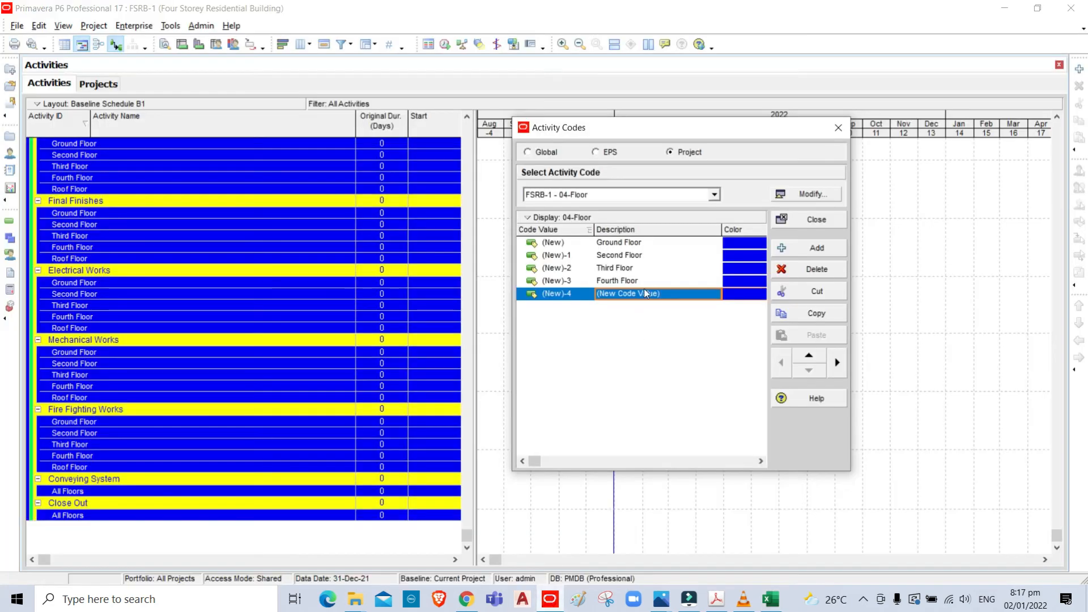
{"action": "left_click", "coordinate": [674, 298]}
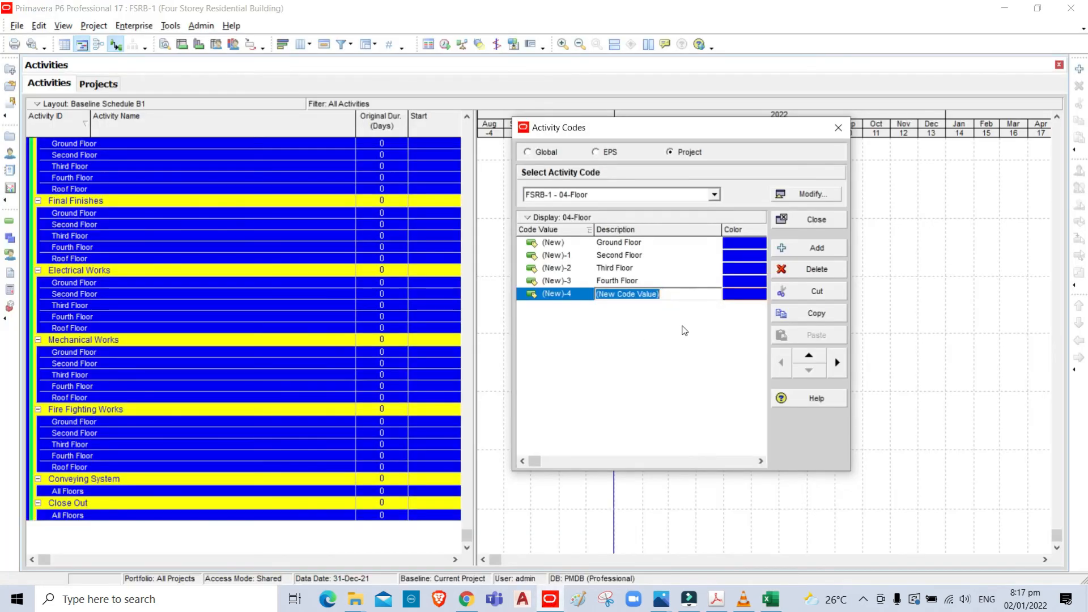
{"action": "key", "text": "ctrl+v"}
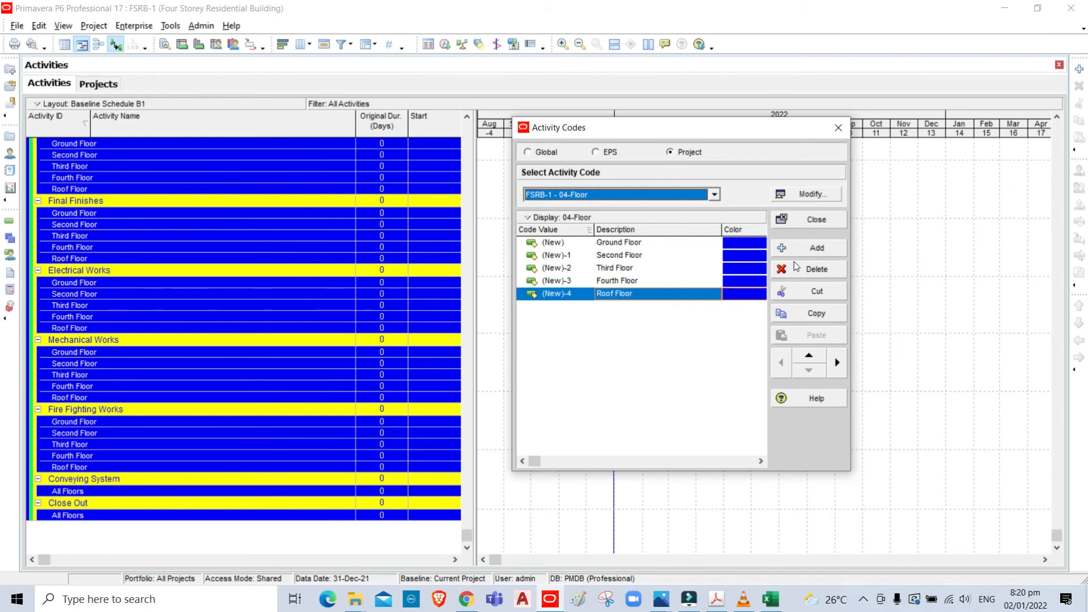
- Add a sixth code value to 04-Floor with the description "All Floors" and close the activity code definitions
{"action": "left_click", "coordinate": [813, 250]}
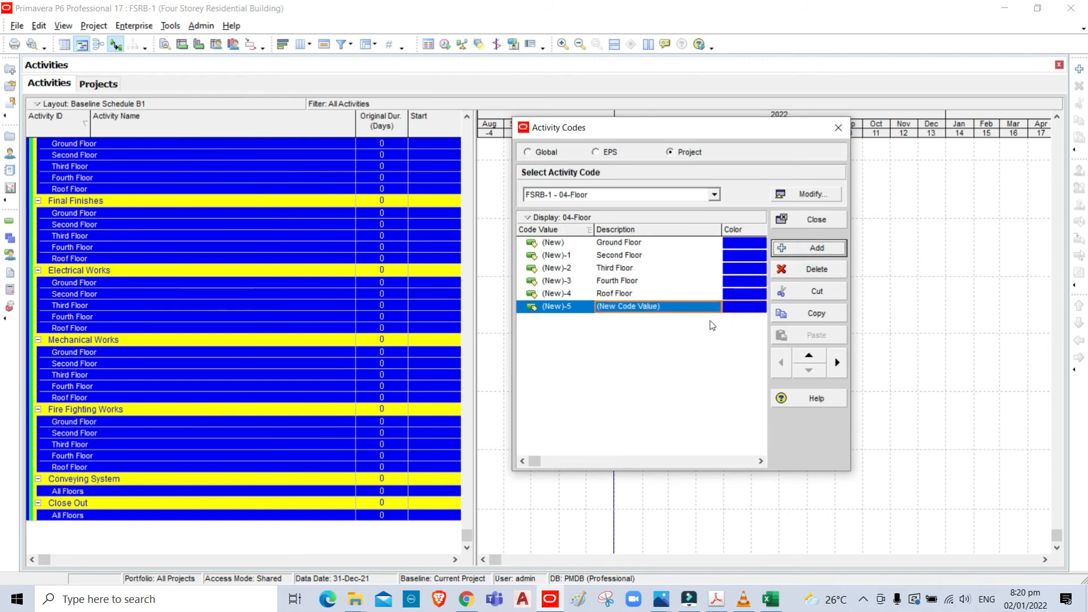
{"action": "left_click", "coordinate": [679, 306]}
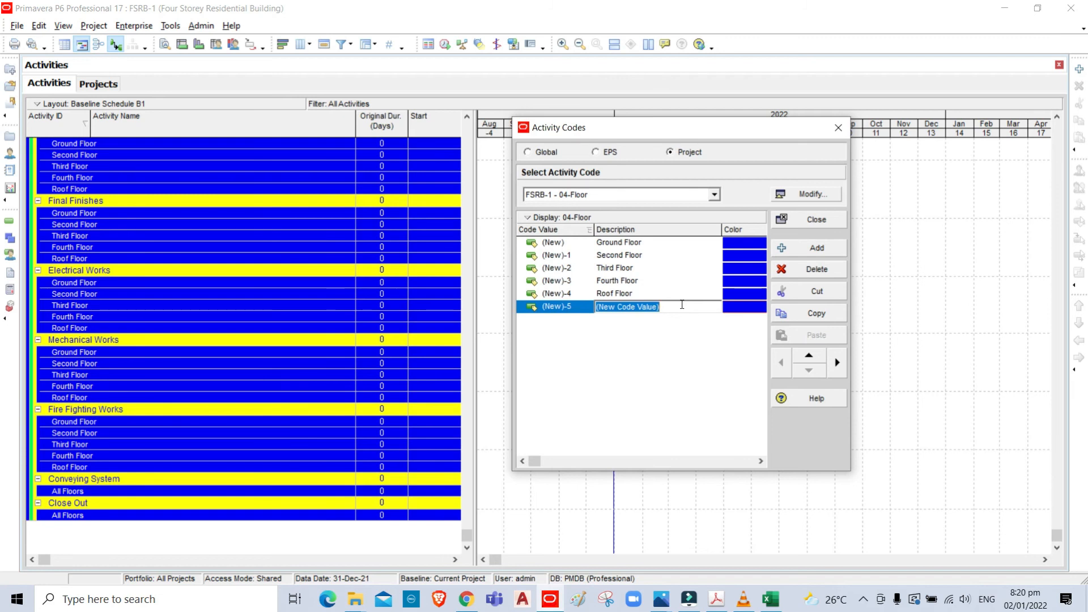
{"action": "type", "text": "All Floors"}
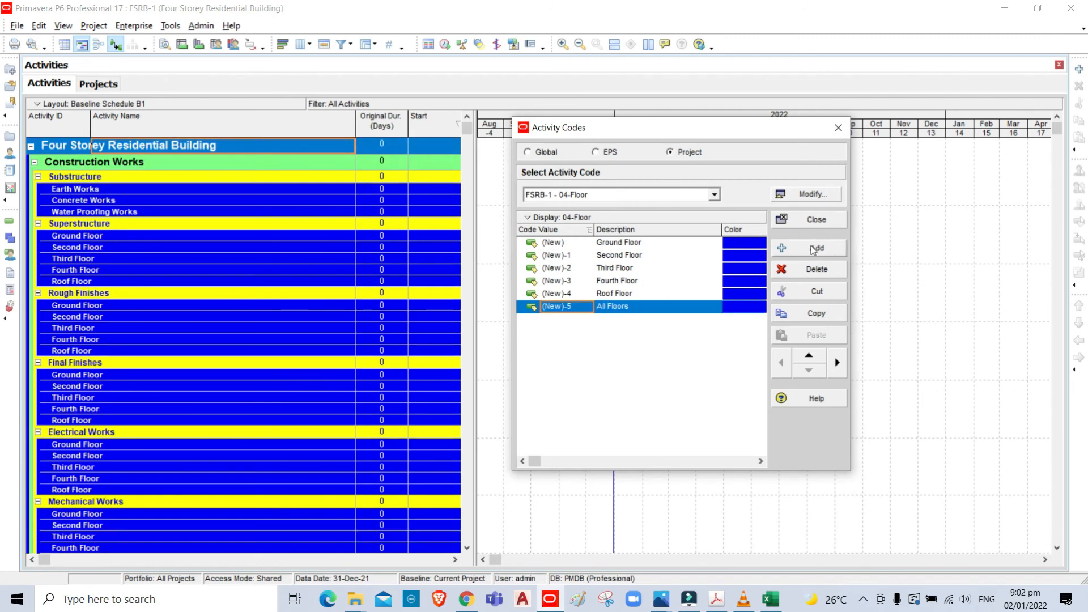
{"action": "left_click", "coordinate": [816, 219]}
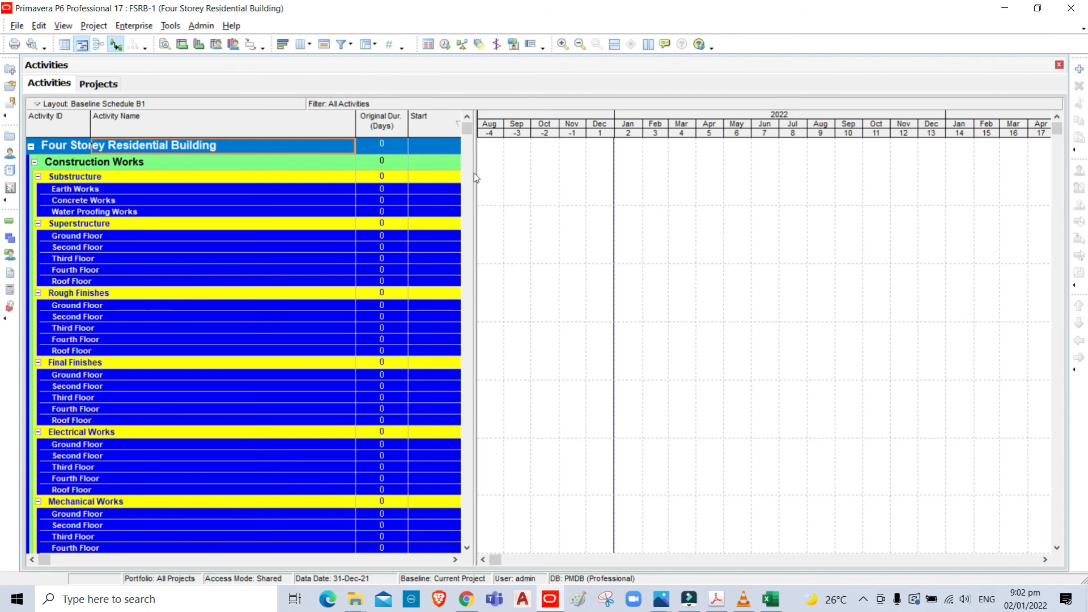
- Remove the WBS grouping from the activity layout's Group and Sort settings
{"action": "left_click", "coordinate": [375, 46]}
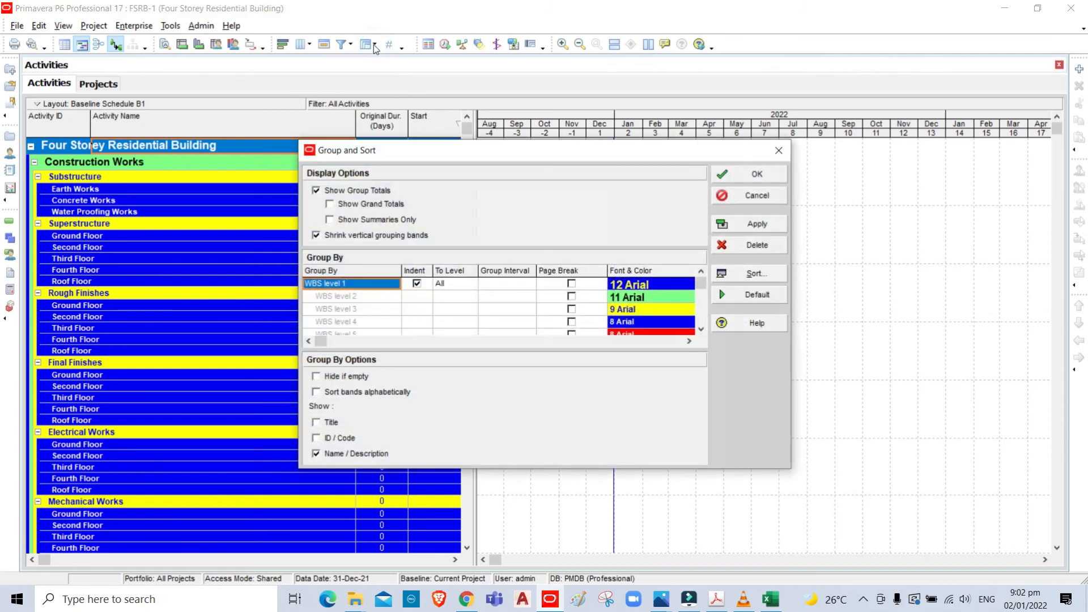
{"action": "left_click", "coordinate": [378, 285]}
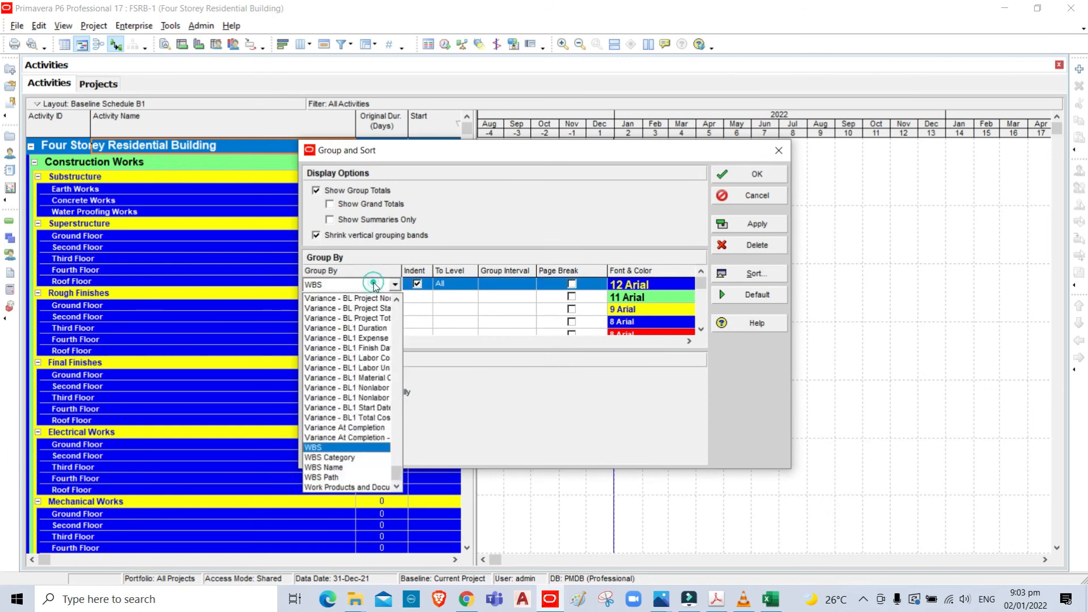
{"action": "left_click", "coordinate": [383, 284]}
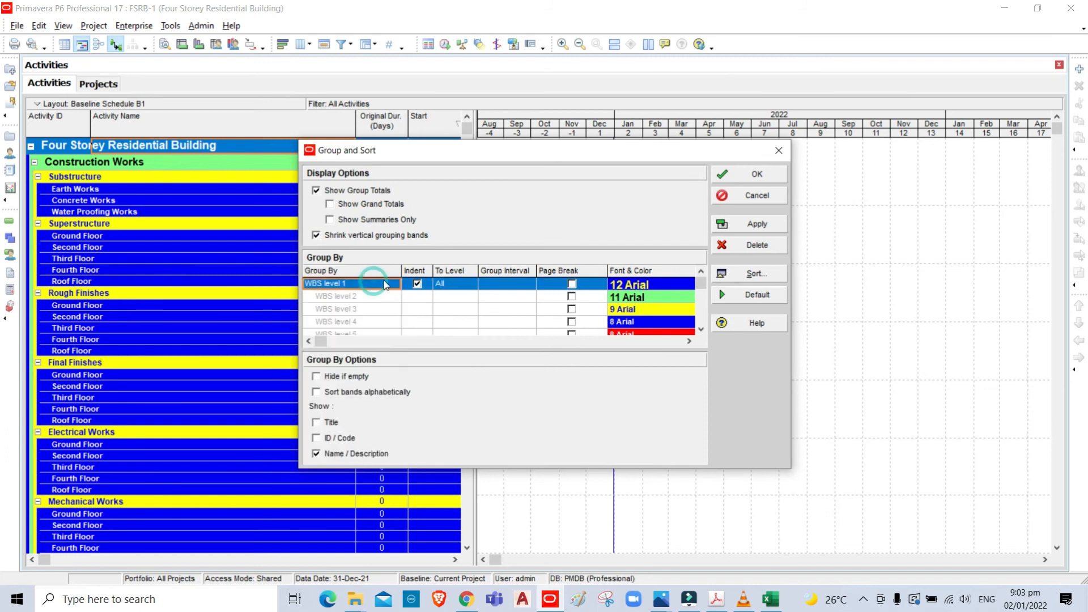
{"action": "left_click", "coordinate": [760, 250]}
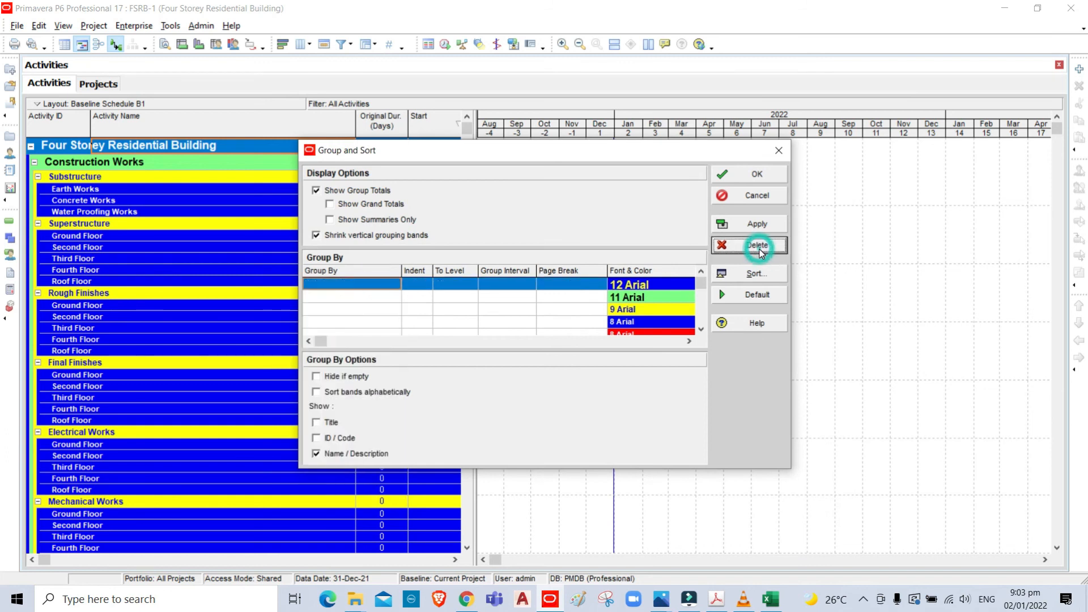
- Group the activities first by 01-Type of Work, with its indent turned off
{"action": "left_click", "coordinate": [348, 289]}
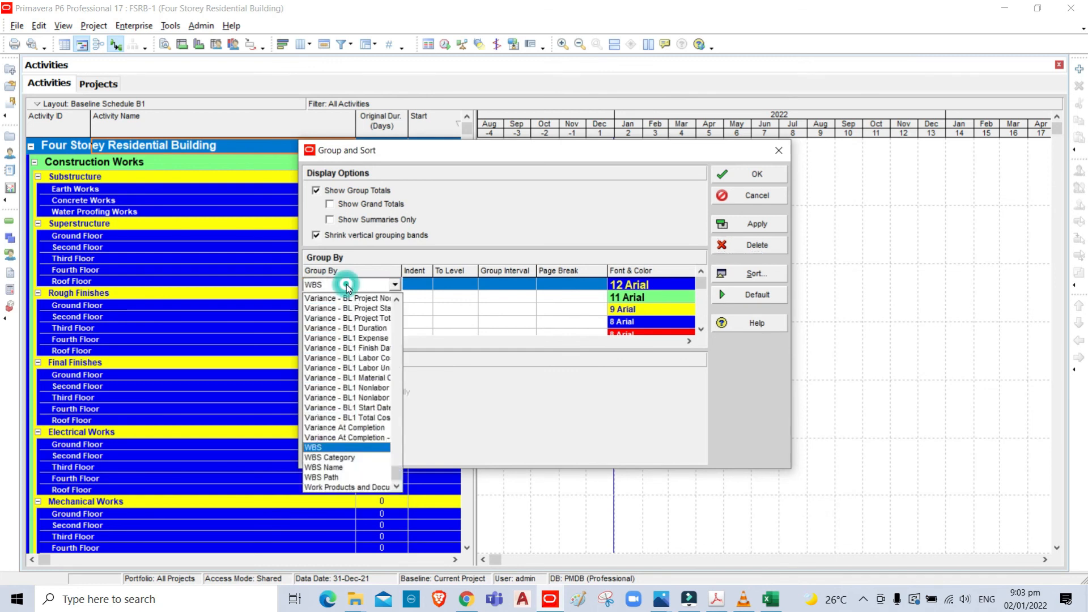
{"action": "key", "text": "0"}
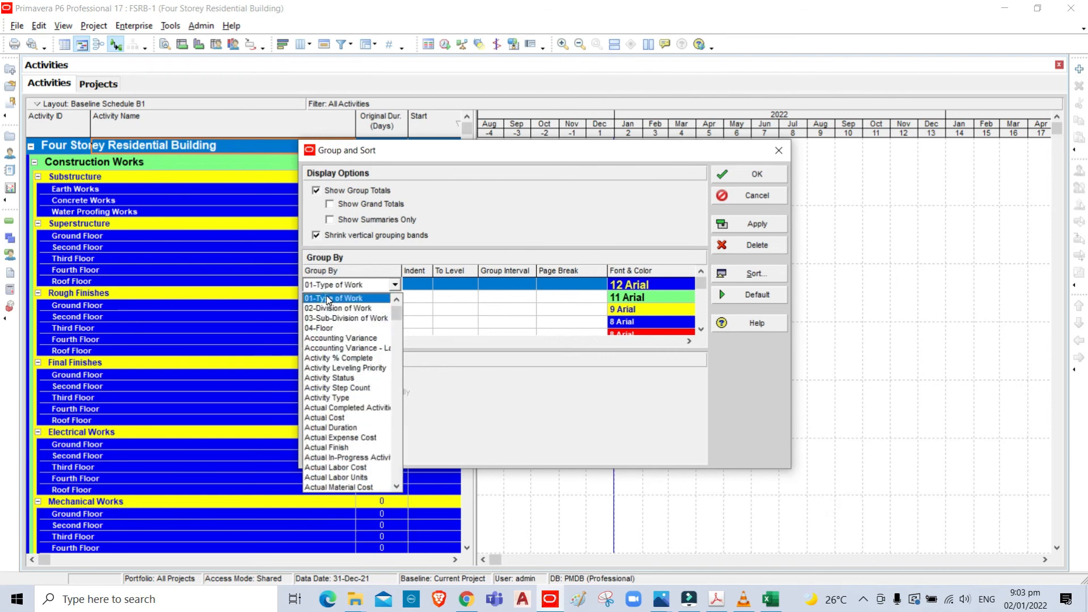
{"action": "left_click", "coordinate": [328, 299]}
{"action": "left_click", "coordinate": [423, 286]}
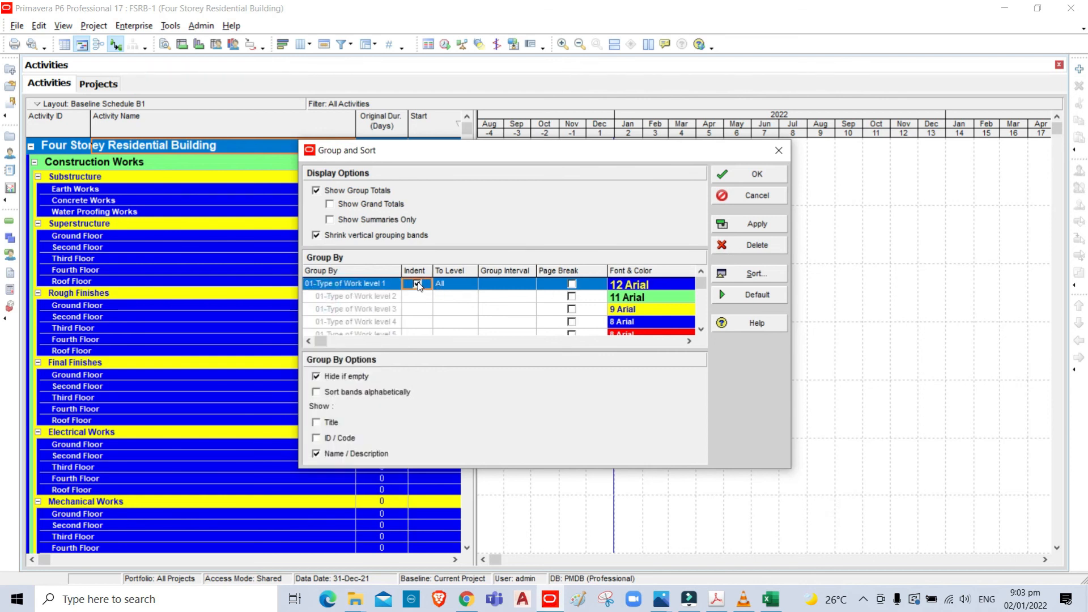
{"action": "left_click", "coordinate": [417, 283]}
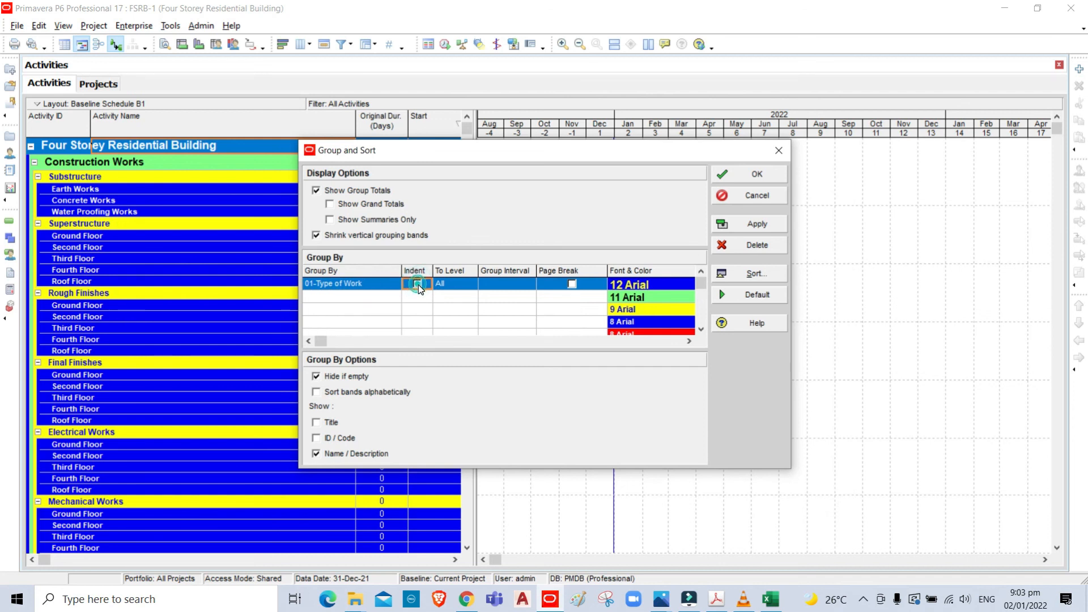
- Add 02-Division of Work, 03-Sub-Division of Work and 04-Floor, in that order, as the second to fourth grouping levels
{"action": "left_click", "coordinate": [354, 302]}
{"action": "left_click", "coordinate": [354, 301]}
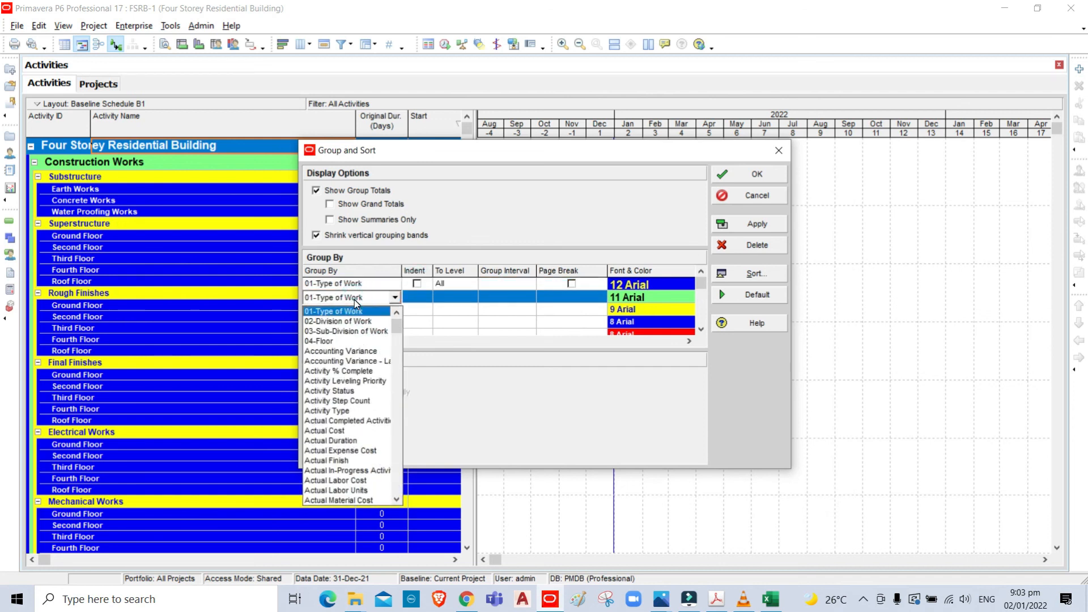
{"action": "left_click", "coordinate": [347, 321]}
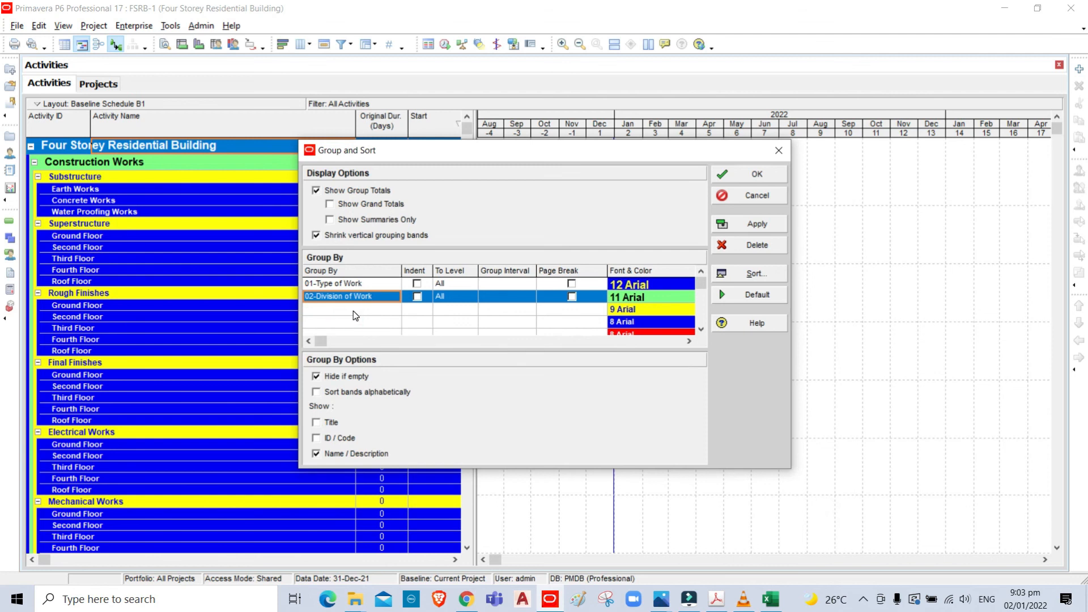
{"action": "left_click", "coordinate": [353, 311]}
{"action": "left_click", "coordinate": [353, 310]}
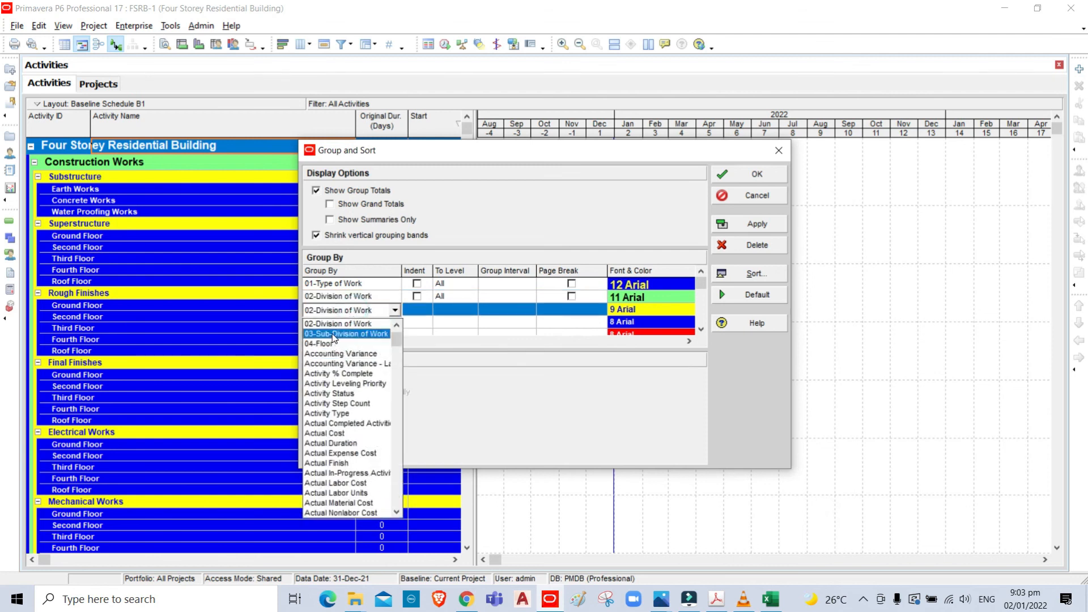
{"action": "left_click", "coordinate": [334, 334]}
{"action": "left_click", "coordinate": [337, 321]}
{"action": "left_click", "coordinate": [337, 321]}
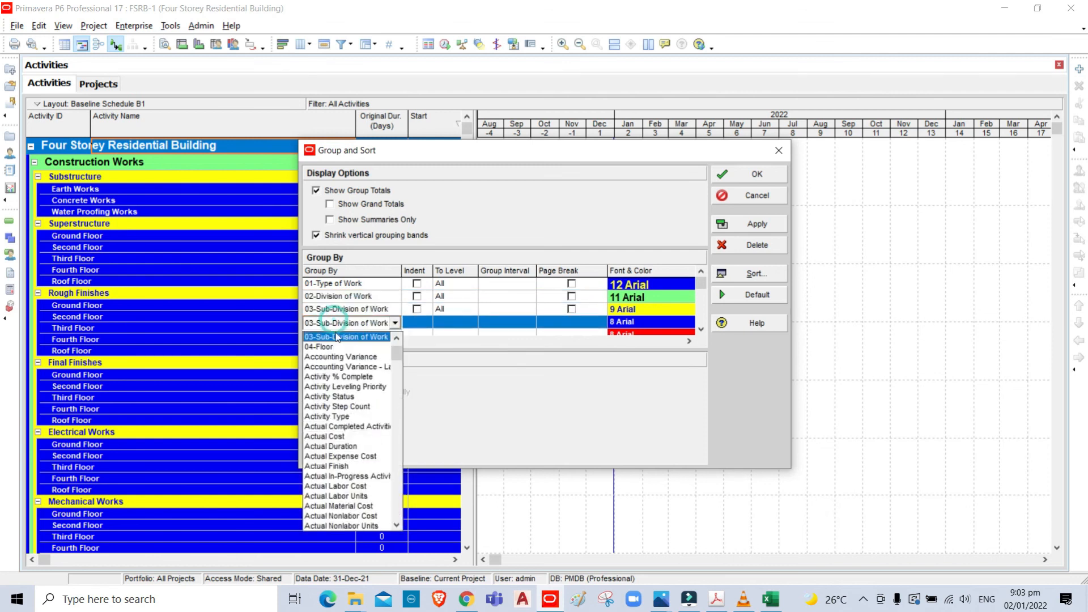
{"action": "left_click", "coordinate": [337, 346]}
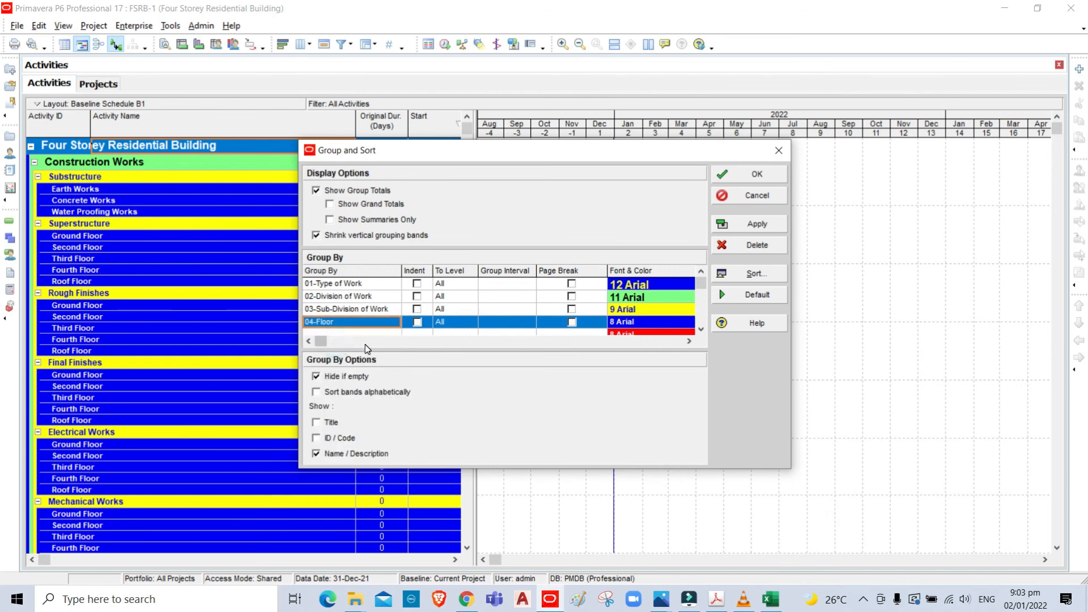
- Turn off Hide if empty for 04-Floor and Shrink vertical grouping bands, and apply the grouping to the layout
{"action": "left_click", "coordinate": [320, 377]}
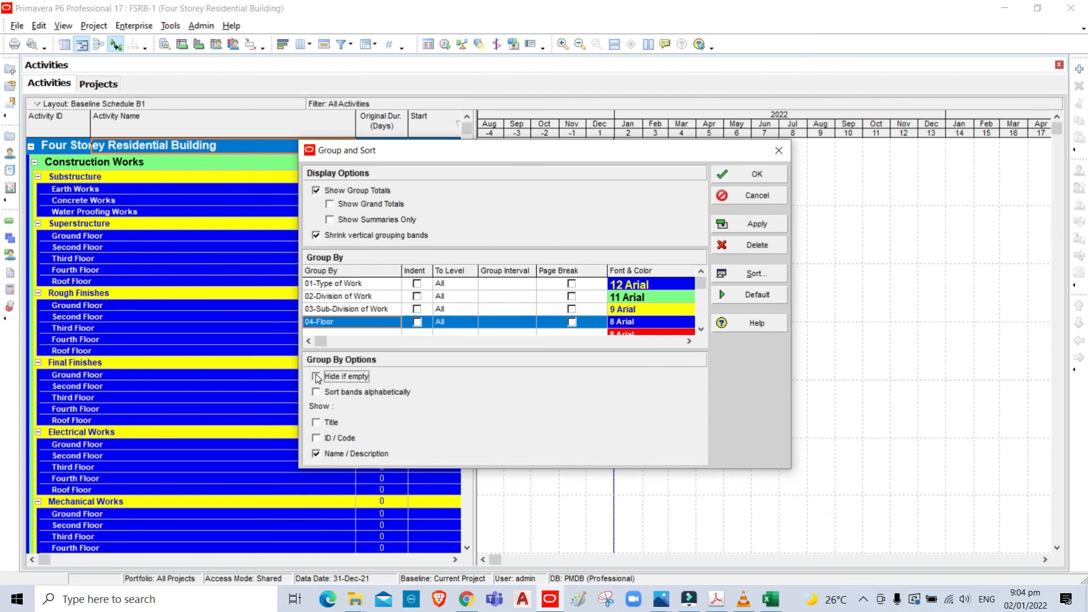
{"action": "left_click", "coordinate": [316, 237]}
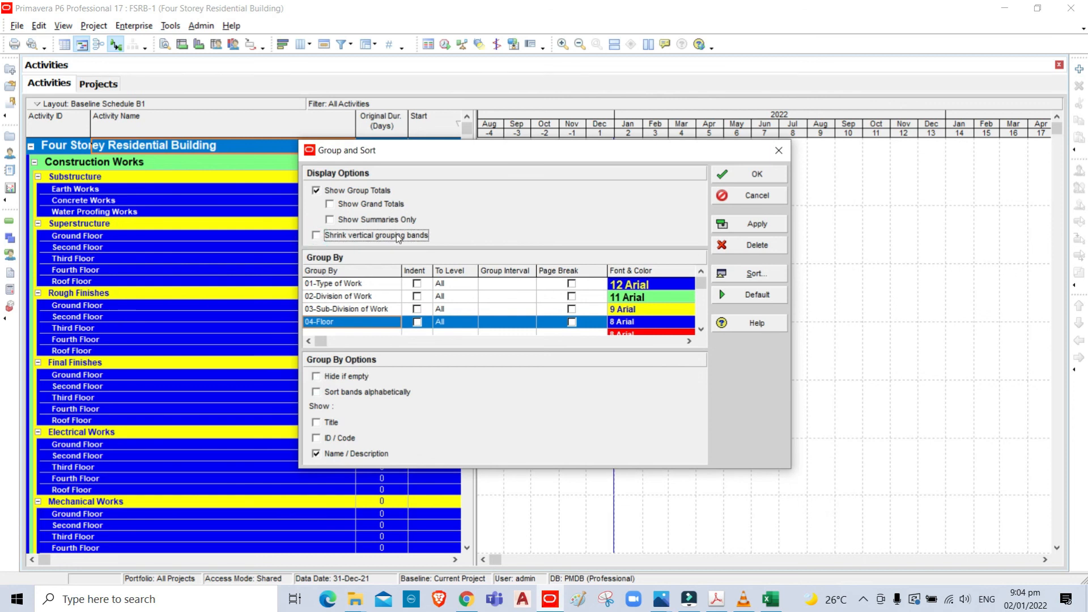
{"action": "left_click", "coordinate": [767, 225]}
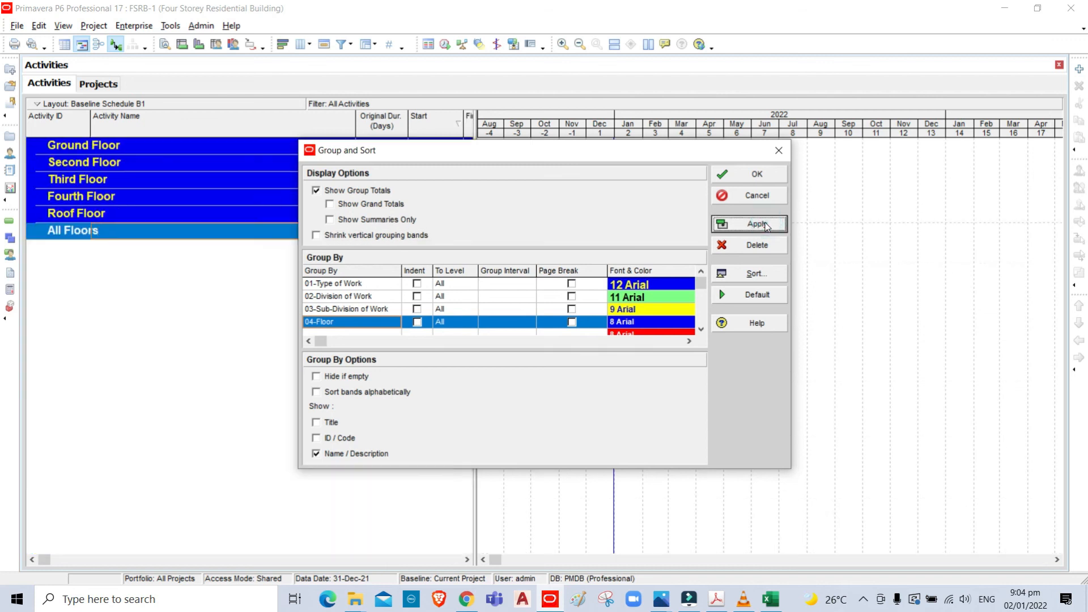
{"action": "left_click", "coordinate": [758, 175]}
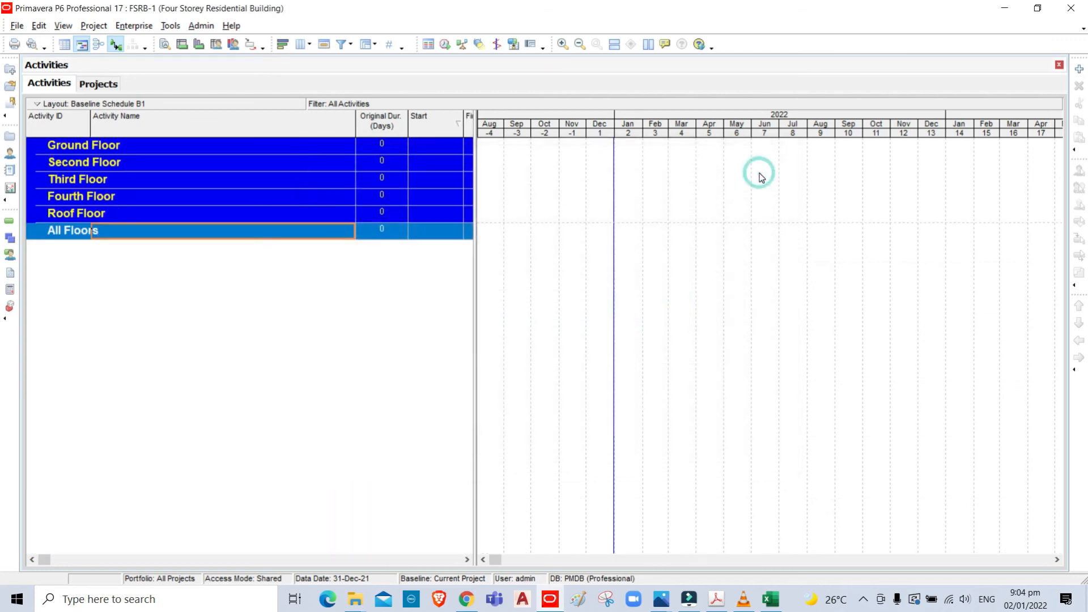